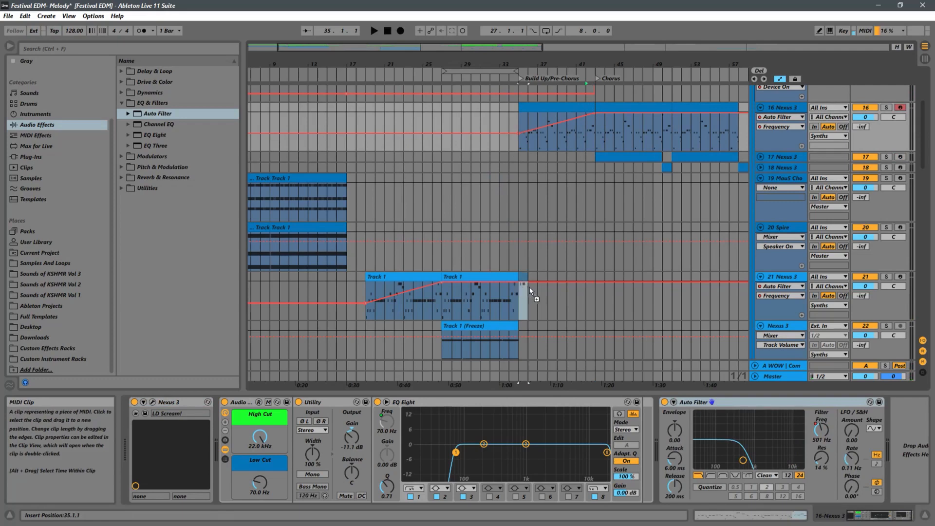
Copy the one-bar section at bar 42 of the 16 Nexus 3 track onto the 21 Nexus 3 track at bar 35.
{"action": "left_click_drag", "start_coordinate": [530, 287], "coordinate": [551, 293]}
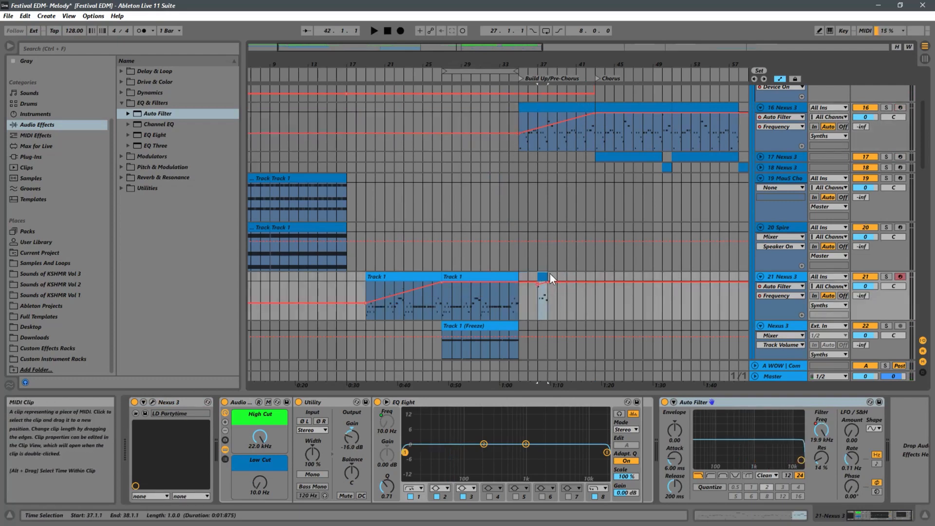
{"action": "key", "text": "ctrl+z"}
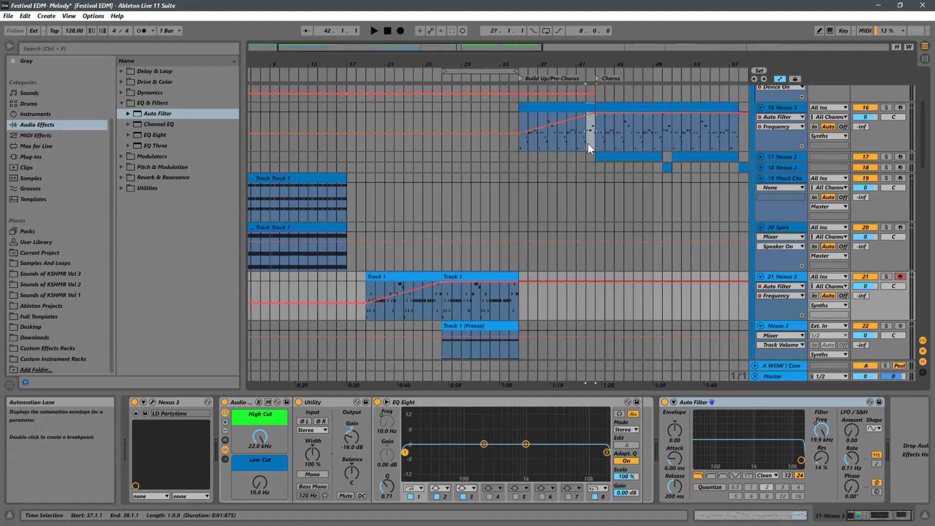
{"action": "left_click", "coordinate": [595, 104]}
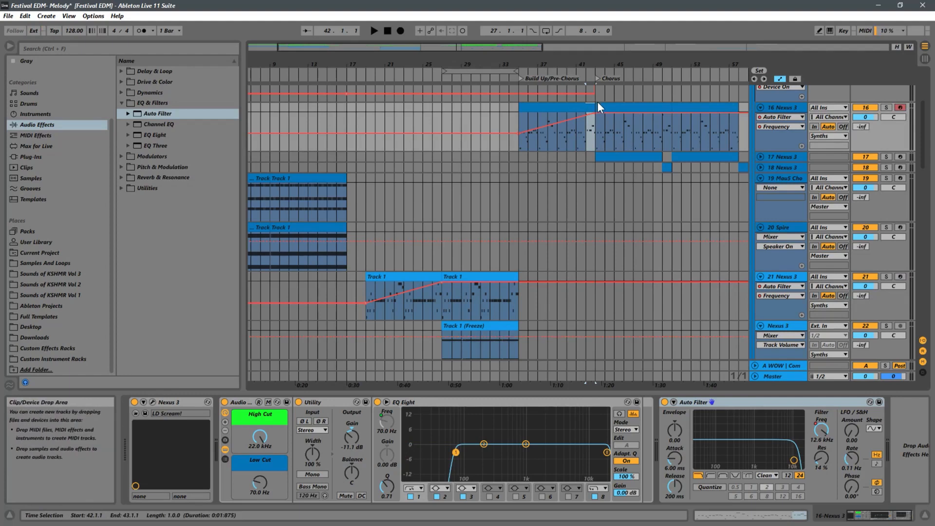
{"action": "left_click_drag", "start_coordinate": [590, 107], "coordinate": [523, 293]}
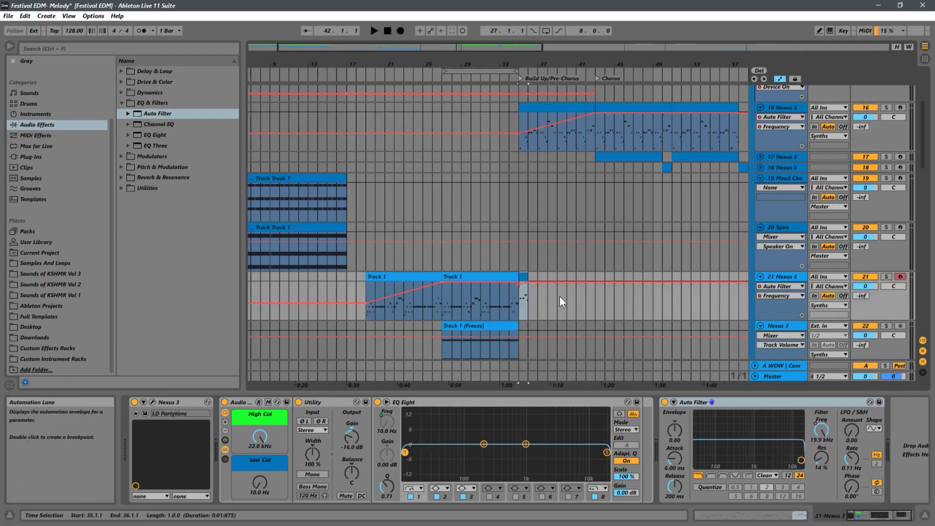
Open the copied one-bar clip at bar 35 and inspect its notes in an enlarged note editor.
{"action": "double_click", "coordinate": [522, 276]}
{"action": "left_click_drag", "start_coordinate": [558, 380], "coordinate": [507, 211]}
{"action": "left_click_drag", "start_coordinate": [337, 329], "coordinate": [591, 323]}
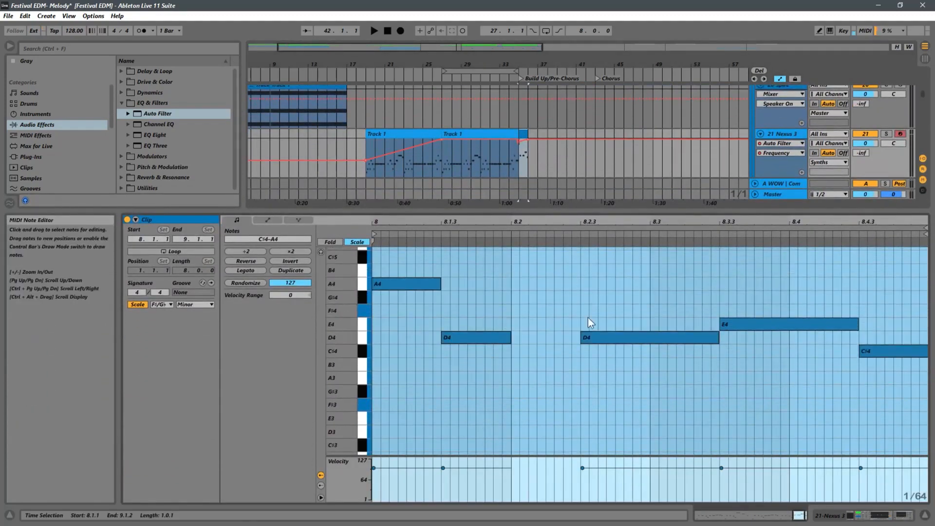
{"action": "left_click_drag", "start_coordinate": [545, 211], "coordinate": [545, 340]}
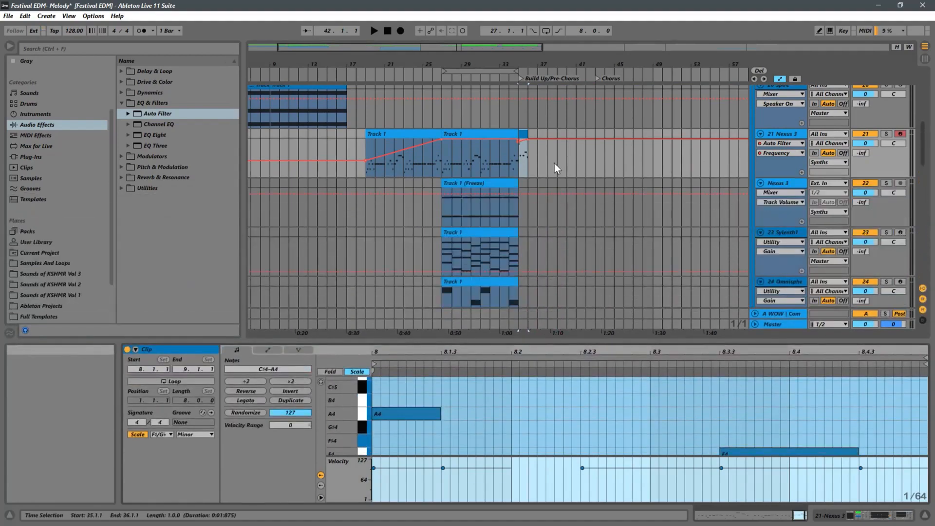
Flatten the filter frequency automation at bar 35 on the 21 Nexus 3 track and play back the copied bar.
{"action": "left_click", "coordinate": [518, 141]}
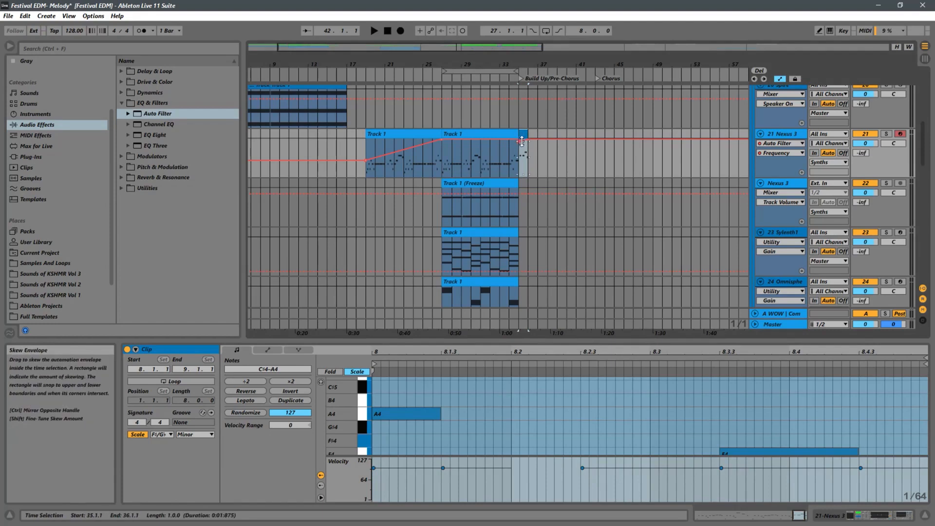
{"action": "left_click_drag", "start_coordinate": [521, 63], "coordinate": [568, 174]}
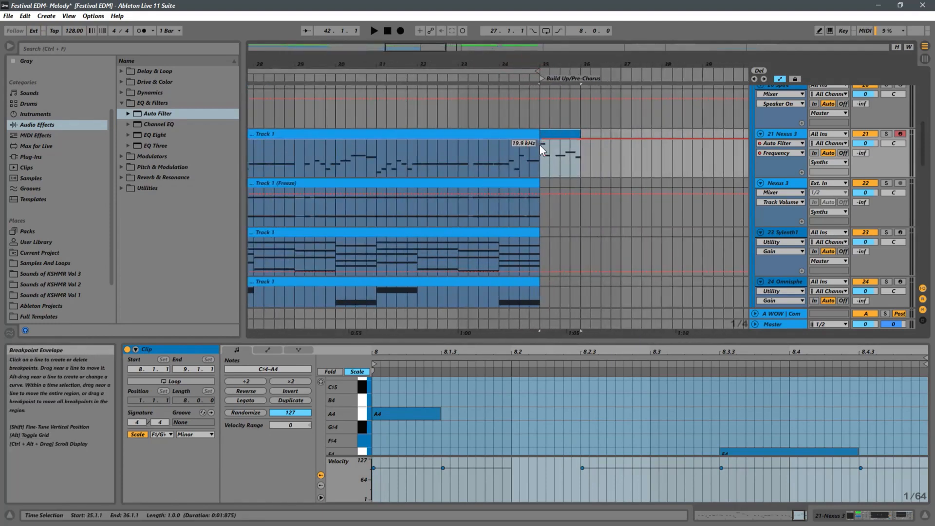
{"action": "key", "text": "space"}
{"action": "left_click_drag", "start_coordinate": [574, 63], "coordinate": [574, 10]}
{"action": "key", "text": "space"}
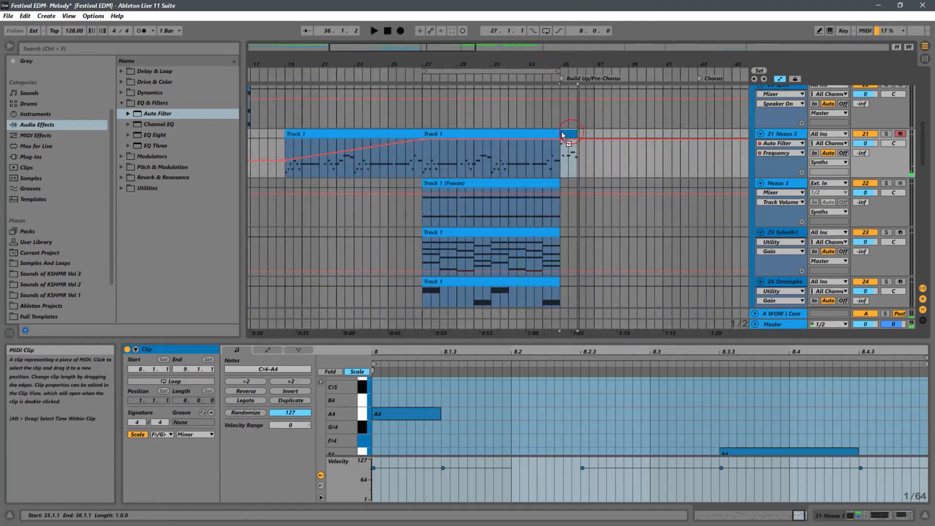
Copy the one-bar clip from bar 35 to bar 26 on the 21 Nexus 3 track and play the lead-in soloed.
{"action": "left_click_drag", "start_coordinate": [564, 135], "coordinate": [409, 136]}
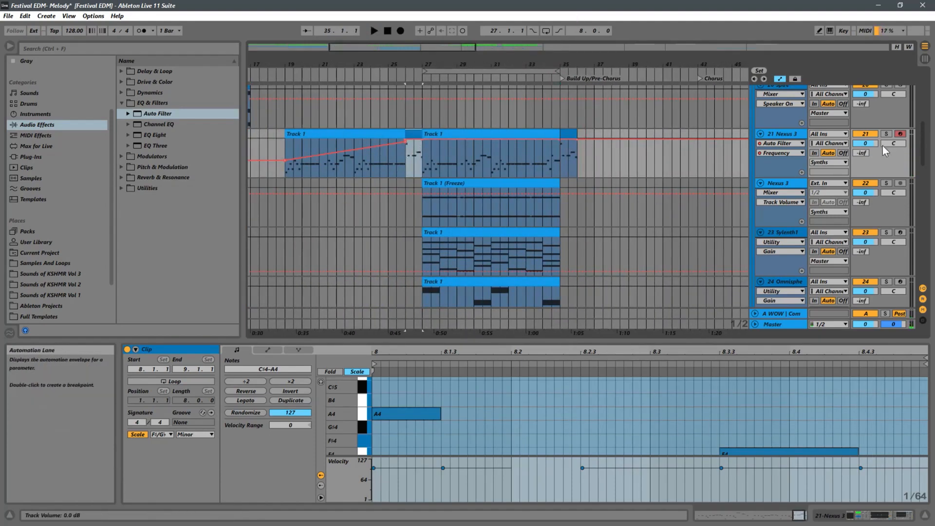
{"action": "left_click", "coordinate": [886, 134]}
{"action": "left_click", "coordinate": [382, 158]}
{"action": "key", "text": "space"}
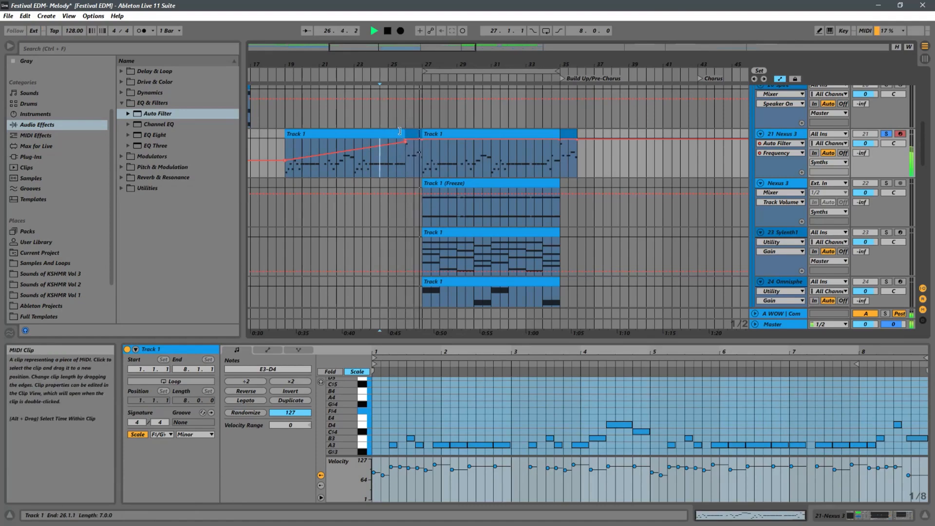
Extend the start of the bar 26 clip back to 25.4.3, replay from bar 25 and turn off the track's solo.
{"action": "mouse_move", "coordinate": [411, 60]}
{"action": "left_mouse_down"}
{"action": "mouse_move", "coordinate": [463, 146]}
{"action": "mouse_move", "coordinate": [406, 133]}
{"action": "left_mouse_up"}
{"action": "left_click", "coordinate": [343, 162]}
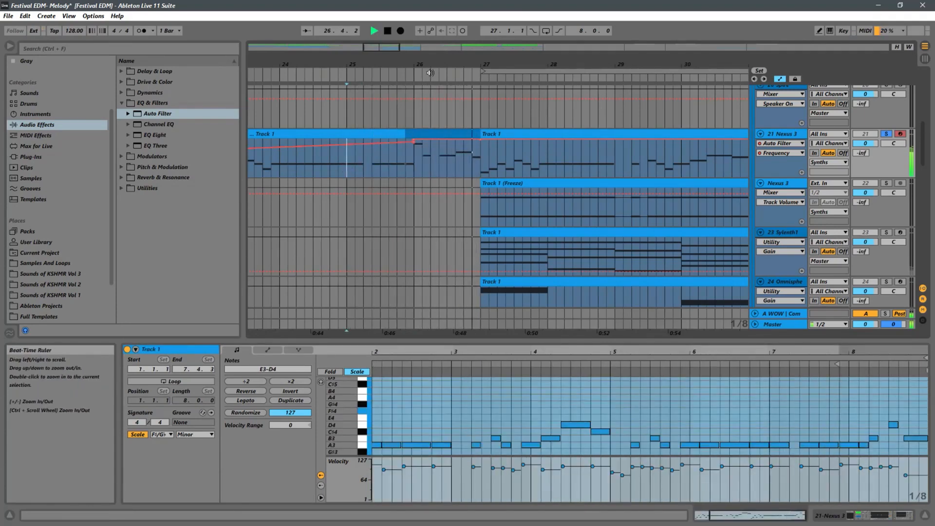
{"action": "left_click_drag", "start_coordinate": [430, 72], "coordinate": [430, 34]}
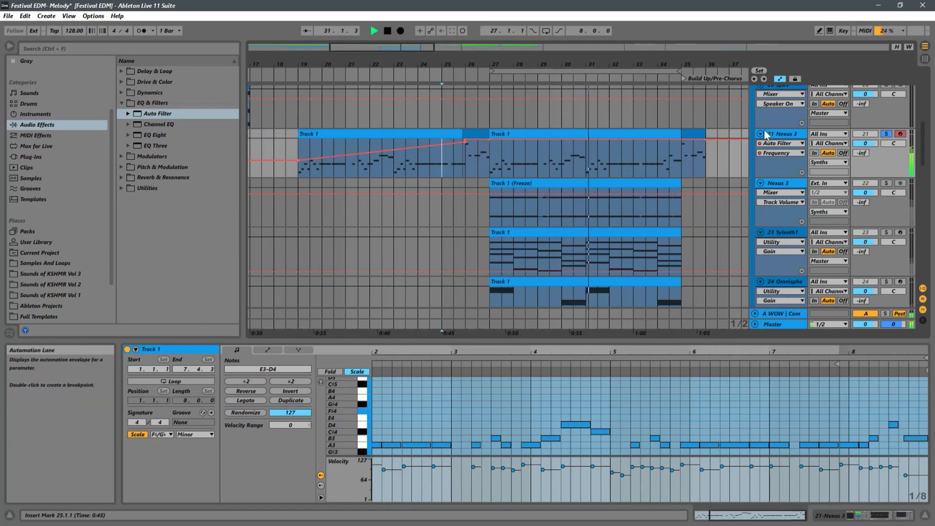
{"action": "left_click", "coordinate": [886, 134]}
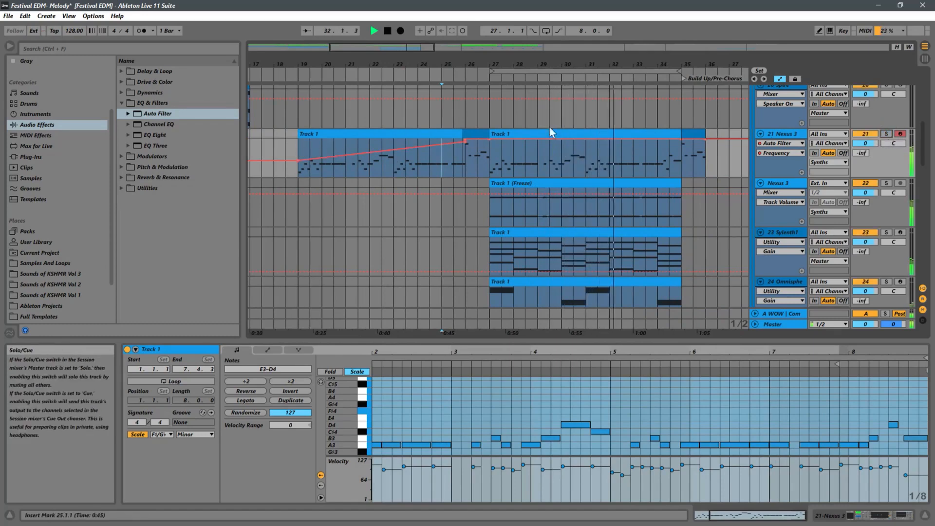
Delete the inserted clips at bar 35 and in front of bar 27 on the 21 Nexus 3 track.
{"action": "left_click", "coordinate": [477, 132]}
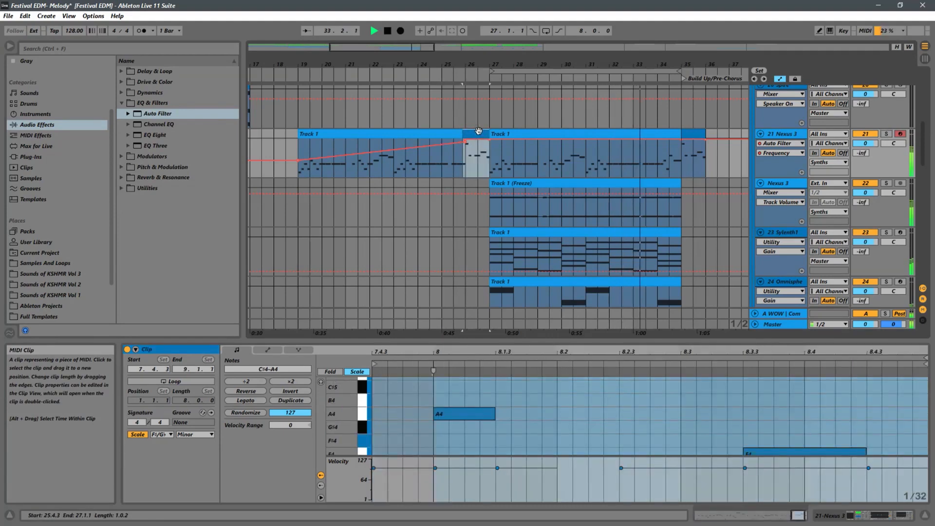
{"action": "left_click", "coordinate": [699, 135]}
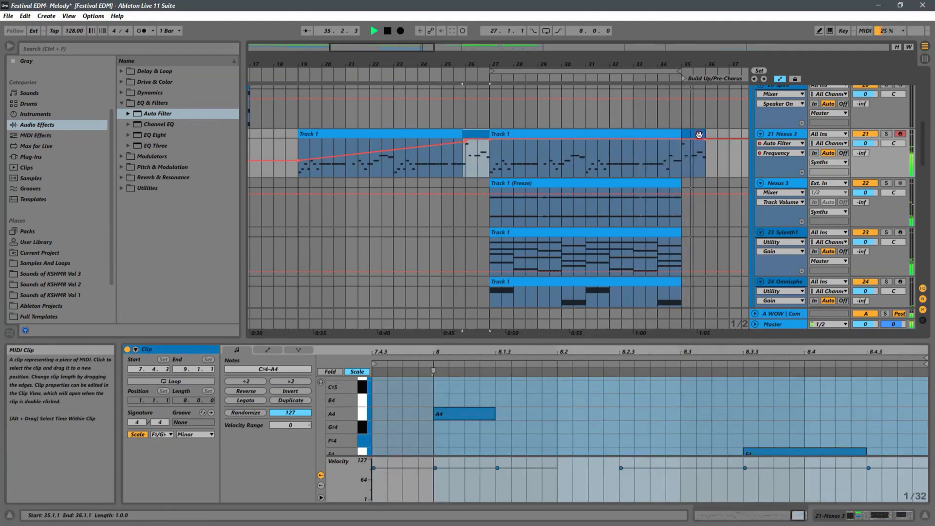
{"action": "key", "text": "Delete"}
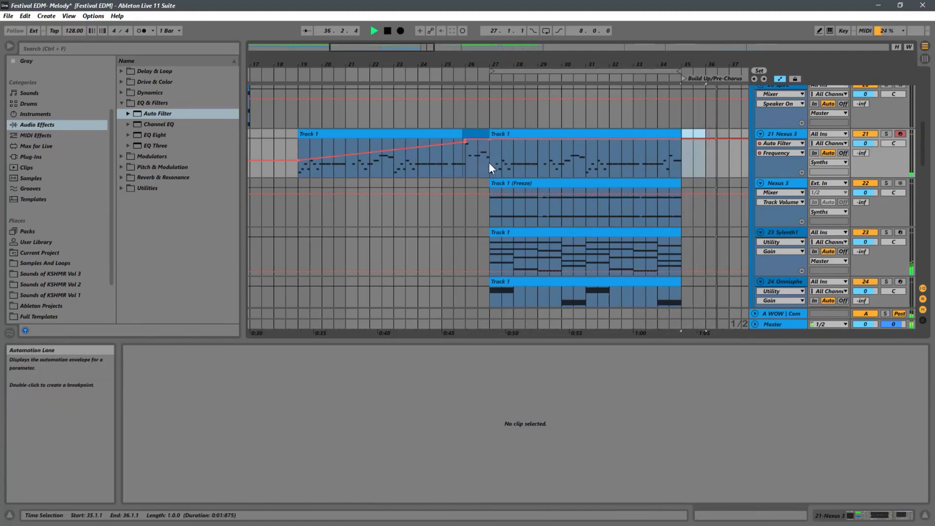
{"action": "key", "text": "space"}
{"action": "left_click", "coordinate": [469, 134]}
{"action": "key", "text": "Delete"}
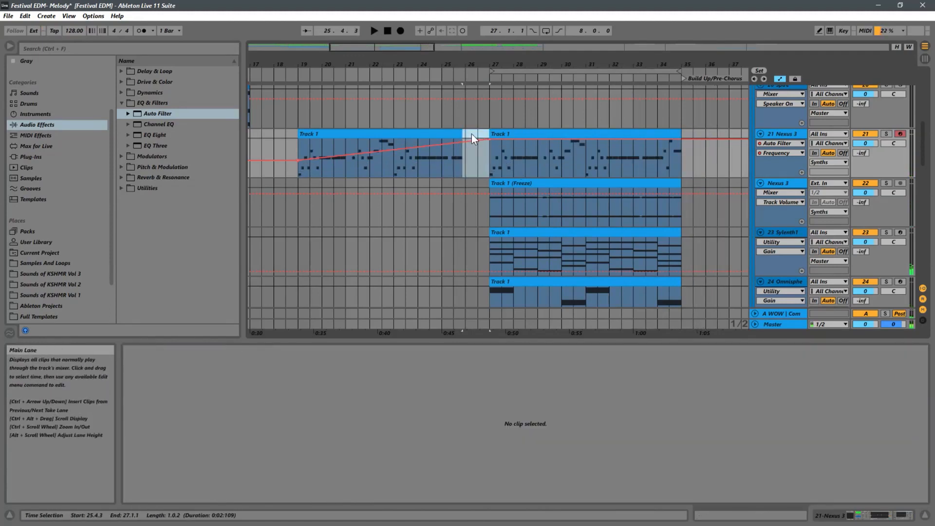
Undo the clip deletions and the copy made in front of bar 27, and play from around bar 26.
{"action": "key", "text": "ctrl+z"}
{"action": "key", "text": "ctrl+z"}
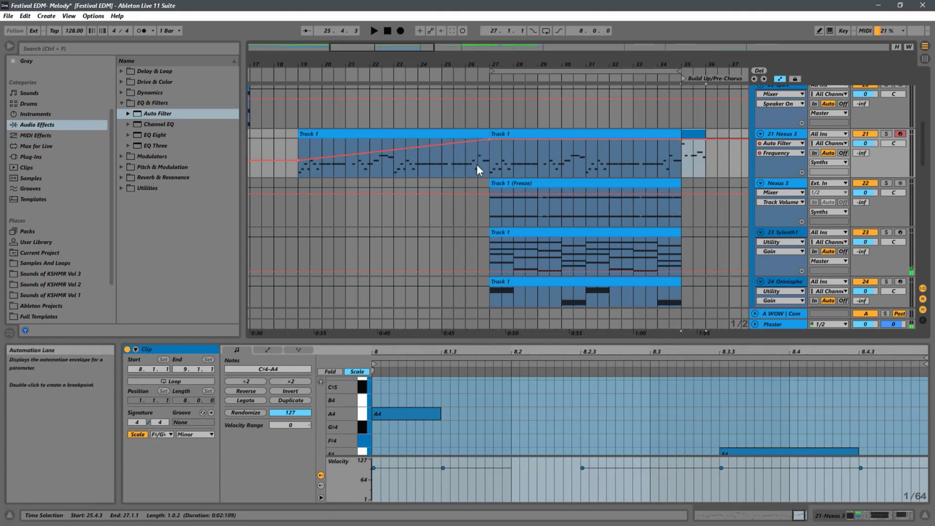
{"action": "left_click", "coordinate": [478, 165]}
{"action": "key", "text": "space"}
{"action": "left_click_drag", "start_coordinate": [515, 62], "coordinate": [487, 45]}
Delete the one-bar clip at bar 35 of the 21 Nexus 3 track.
{"action": "left_click", "coordinate": [529, 132]}
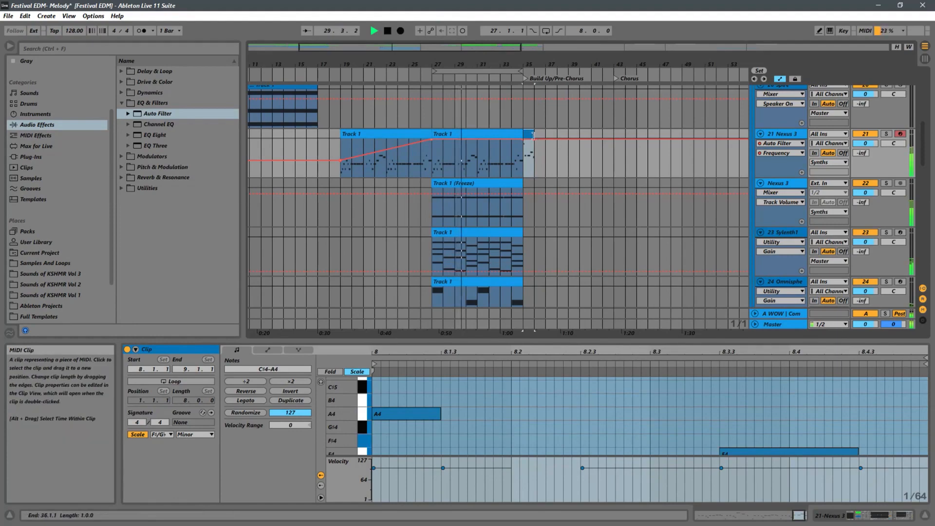
{"action": "key", "text": "Delete"}
{"action": "scroll", "coordinate": [533, 169], "scroll_direction": "up", "scroll_amount": 2}
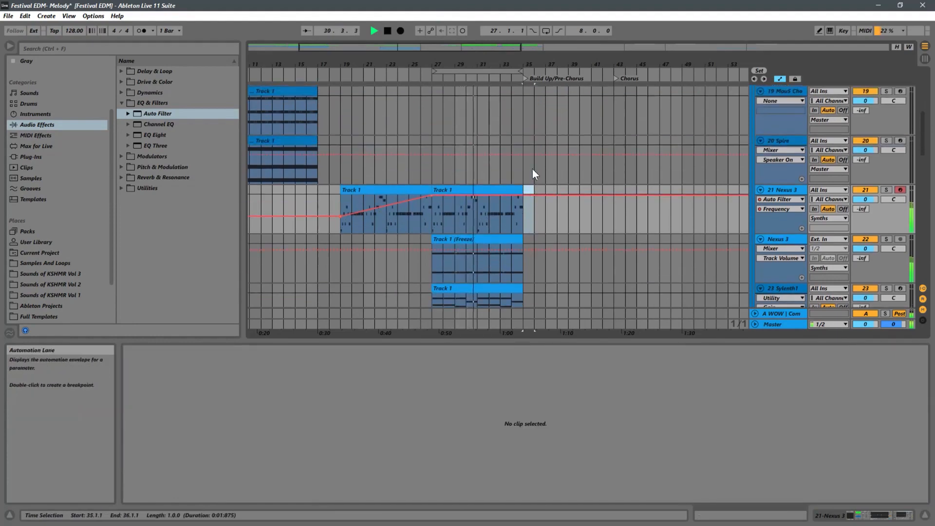
{"action": "scroll", "coordinate": [536, 168], "scroll_direction": "up", "scroll_amount": 2}
{"action": "scroll", "coordinate": [537, 168], "scroll_direction": "down", "scroll_amount": 2}
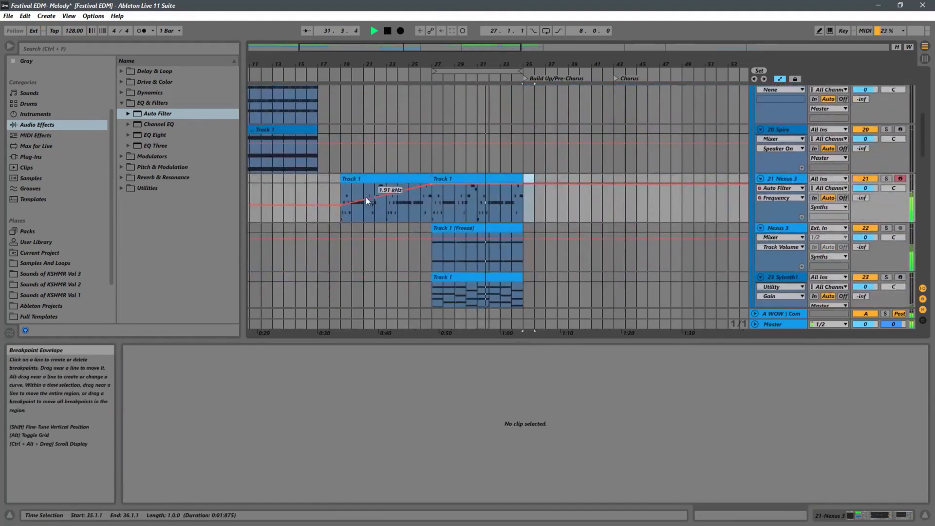
Play the arrangement from bar 17 and review the melody, instrument, bass, vocal and FX tracks up to the build-up.
{"action": "left_click", "coordinate": [317, 188]}
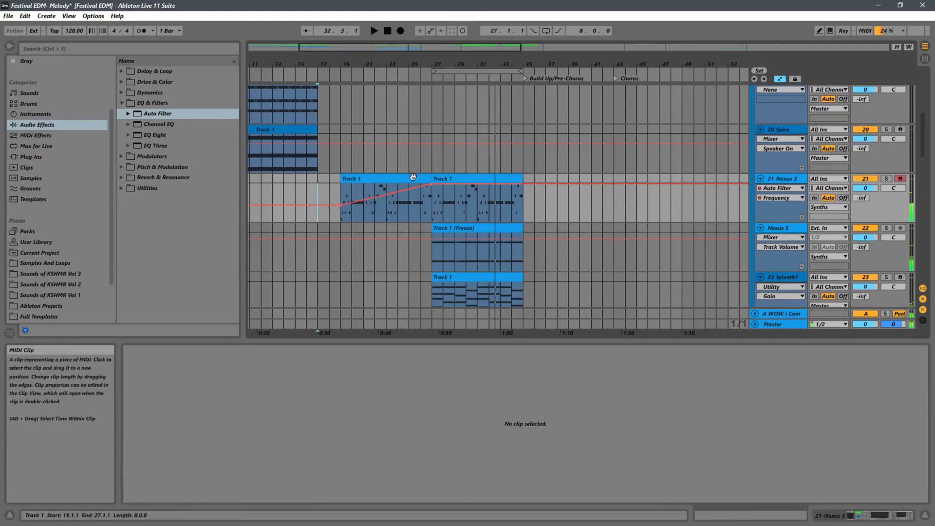
{"action": "key", "text": "space"}
{"action": "scroll", "coordinate": [519, 186], "scroll_direction": "up", "scroll_amount": 5}
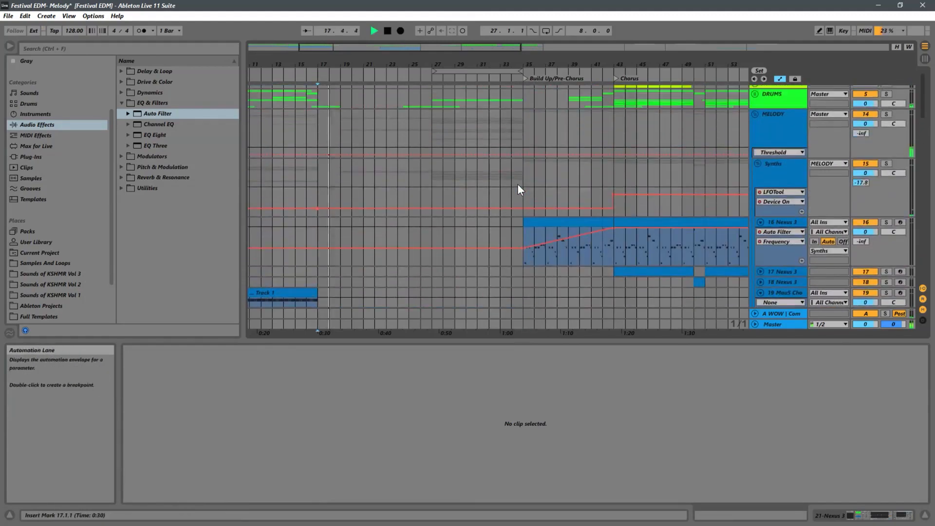
{"action": "scroll", "coordinate": [518, 185], "scroll_direction": "down", "scroll_amount": 5}
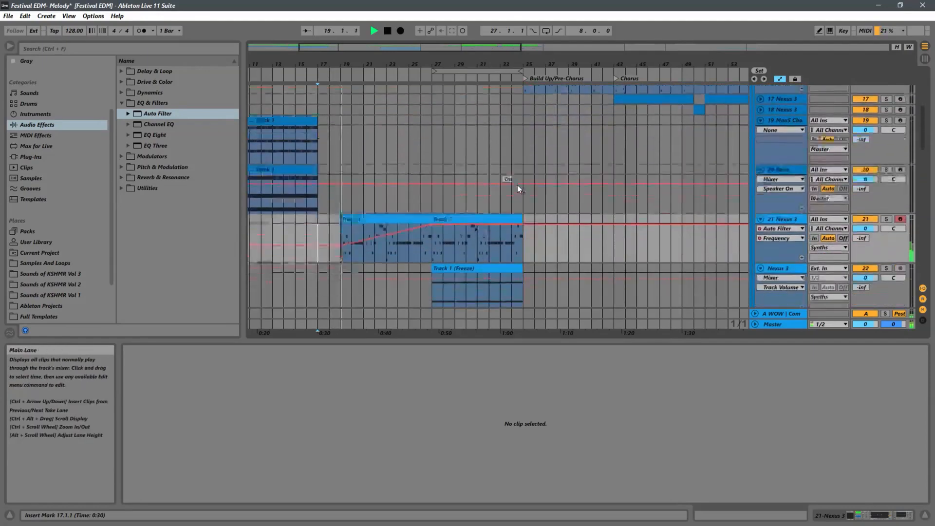
{"action": "scroll", "coordinate": [518, 185], "scroll_direction": "down", "scroll_amount": 8}
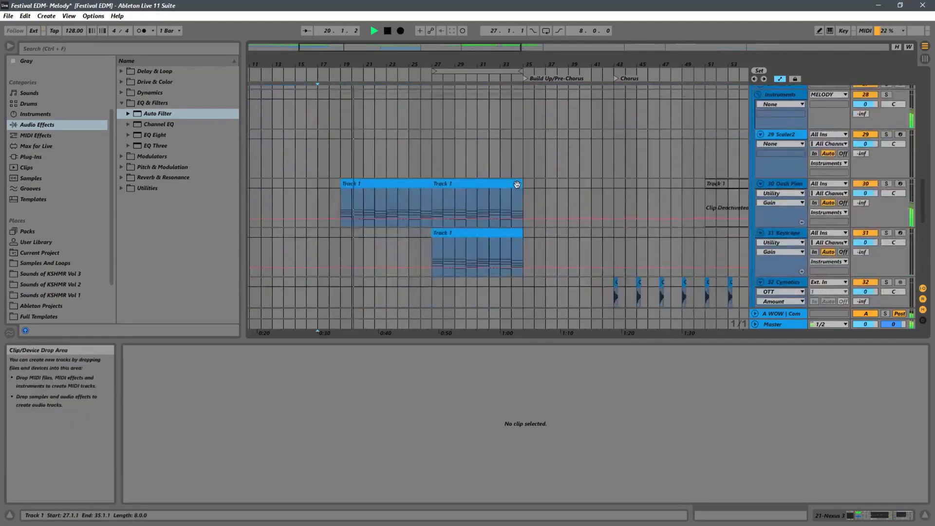
{"action": "scroll", "coordinate": [517, 184], "scroll_direction": "down", "scroll_amount": 10}
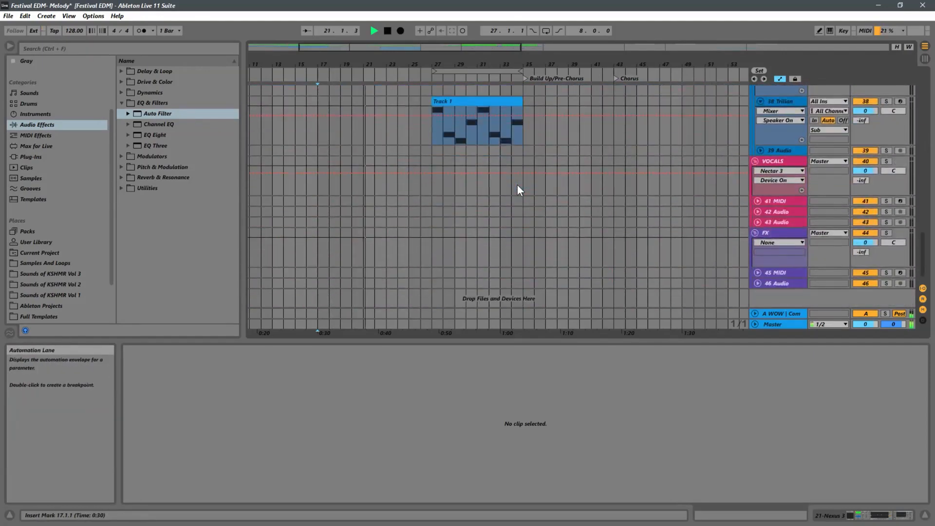
{"action": "scroll", "coordinate": [516, 190], "scroll_direction": "down", "scroll_amount": 1}
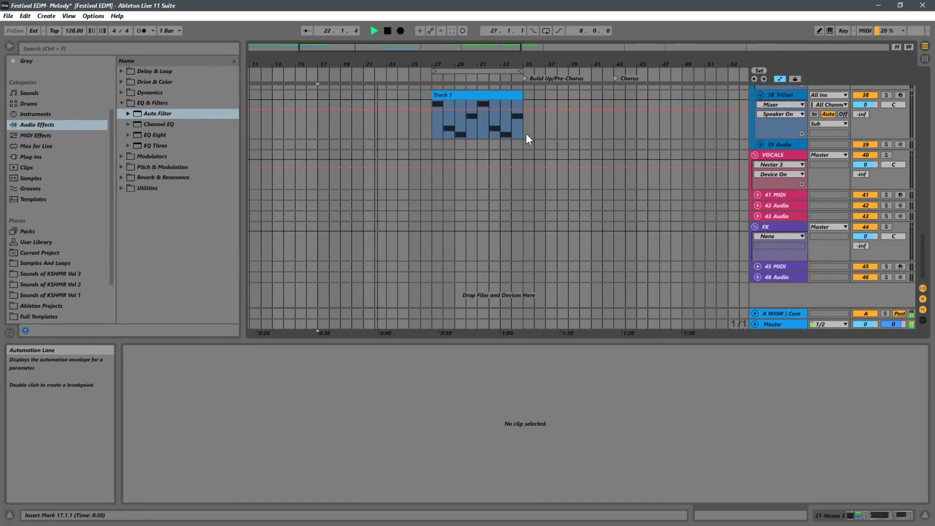
{"action": "scroll", "coordinate": [551, 201], "scroll_direction": "up", "scroll_amount": 8}
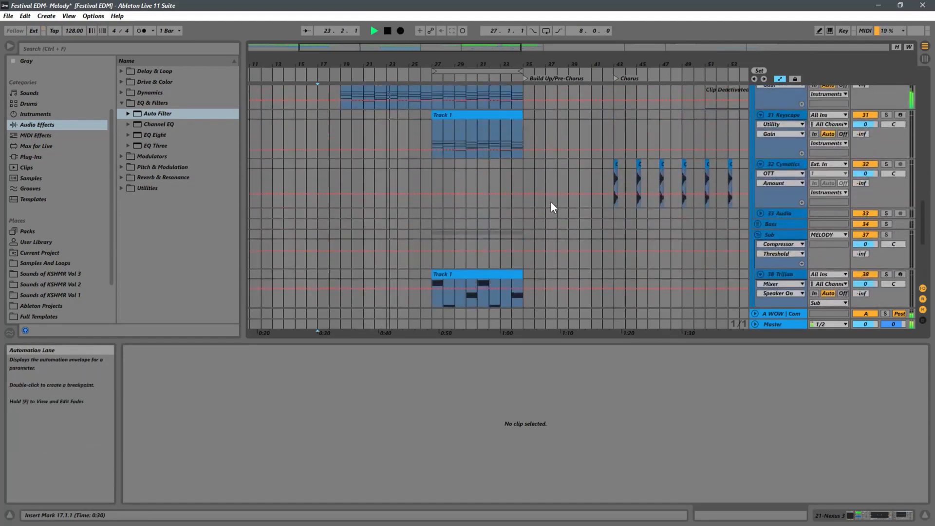
{"action": "scroll", "coordinate": [550, 201], "scroll_direction": "up", "scroll_amount": 2}
{"action": "scroll", "coordinate": [551, 201], "scroll_direction": "up", "scroll_amount": 2}
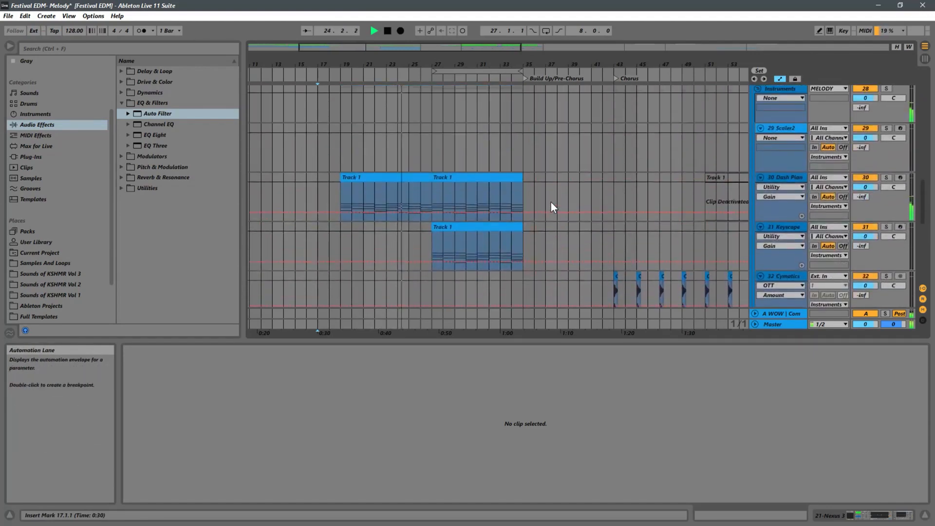
{"action": "scroll", "coordinate": [551, 203], "scroll_direction": "up", "scroll_amount": 7}
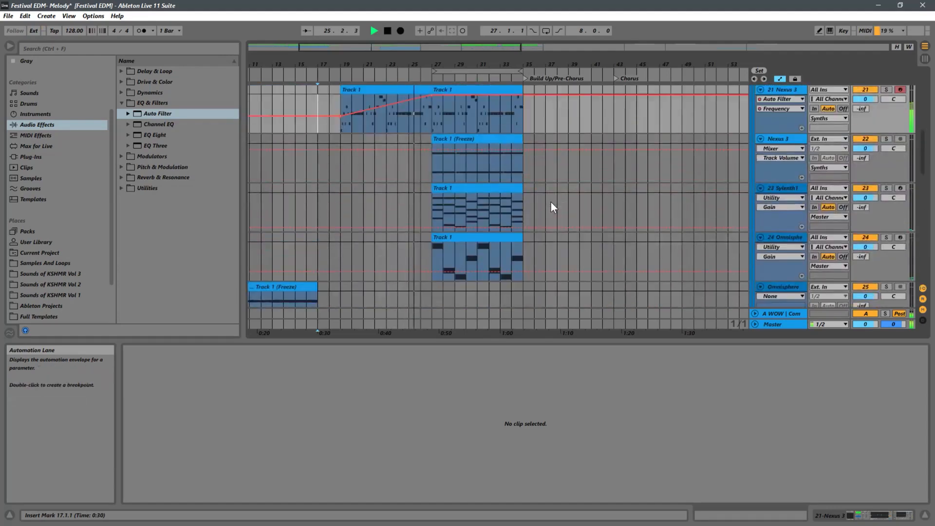
{"action": "scroll", "coordinate": [551, 203], "scroll_direction": "up", "scroll_amount": 5}
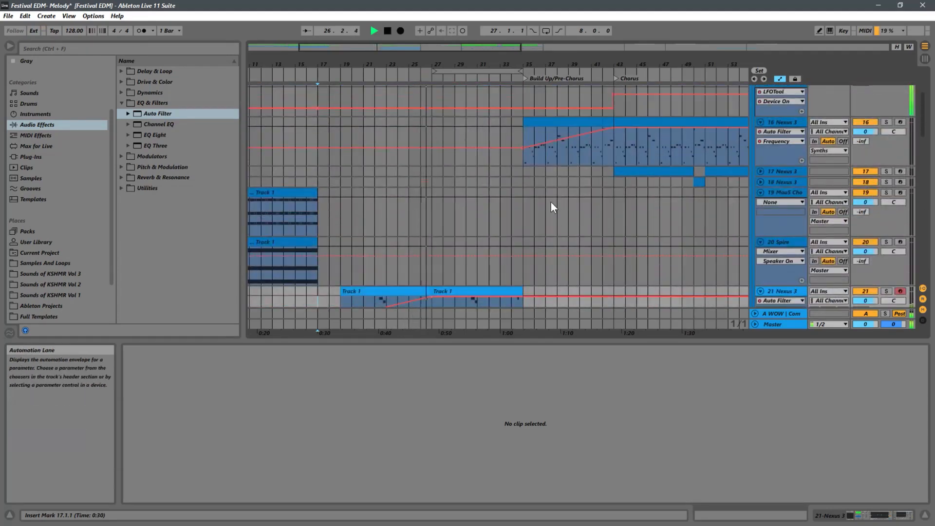
{"action": "scroll", "coordinate": [551, 203], "scroll_direction": "up", "scroll_amount": 3}
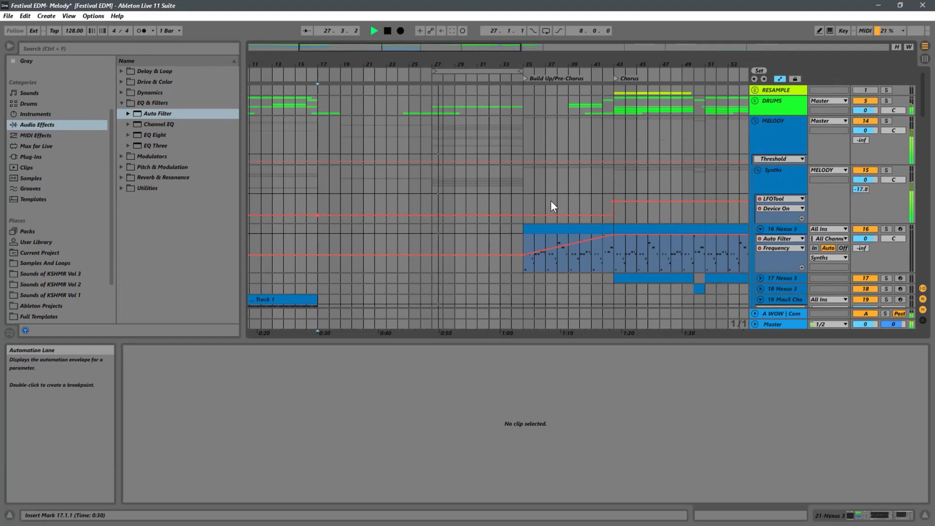
Expand the DRUMS group and place the insert marker at bar 25 on the upper Fills track.
{"action": "left_click", "coordinate": [754, 101]}
{"action": "scroll", "coordinate": [438, 157], "scroll_direction": "down", "scroll_amount": 2}
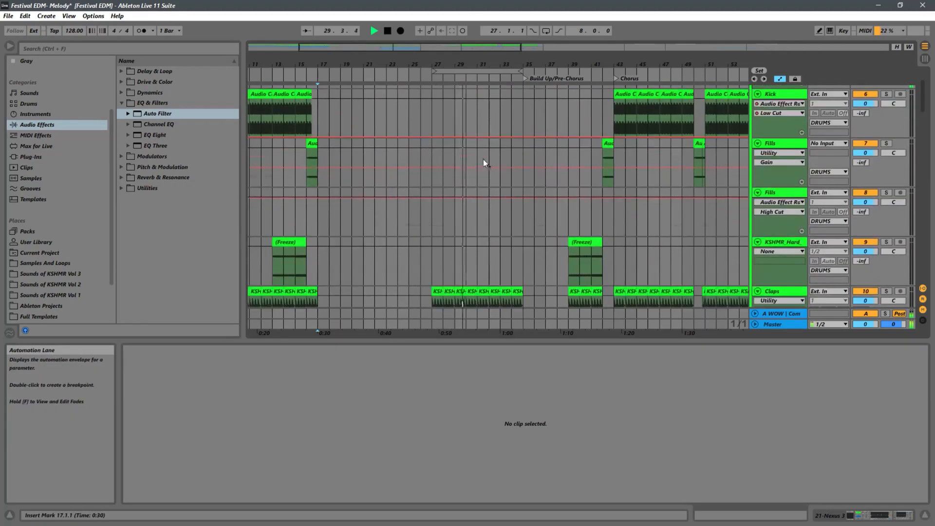
{"action": "scroll", "coordinate": [483, 162], "scroll_direction": "down", "scroll_amount": 1}
{"action": "left_click", "coordinate": [412, 114]}
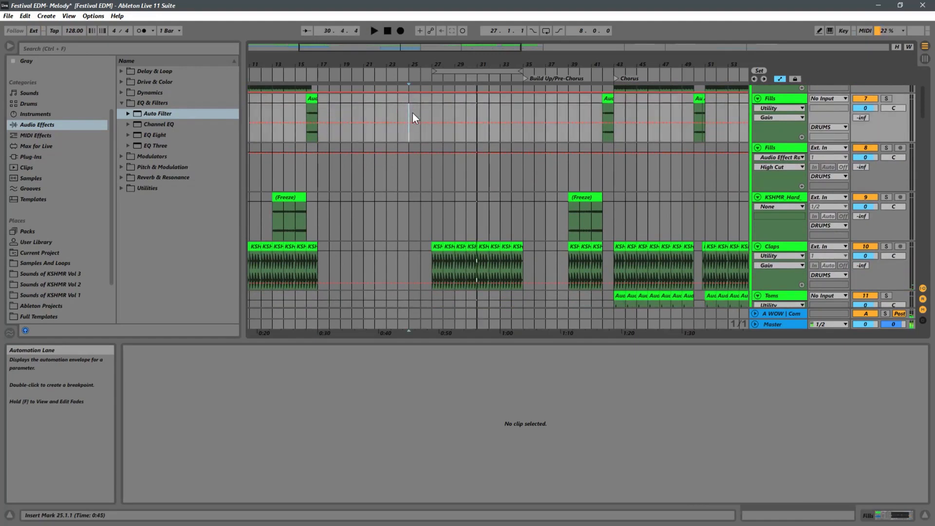
Insert an audio track below the upper Fills track and assign the DRUMS group colour to its grouped tracks and clips.
{"action": "key", "text": "ctrl+t"}
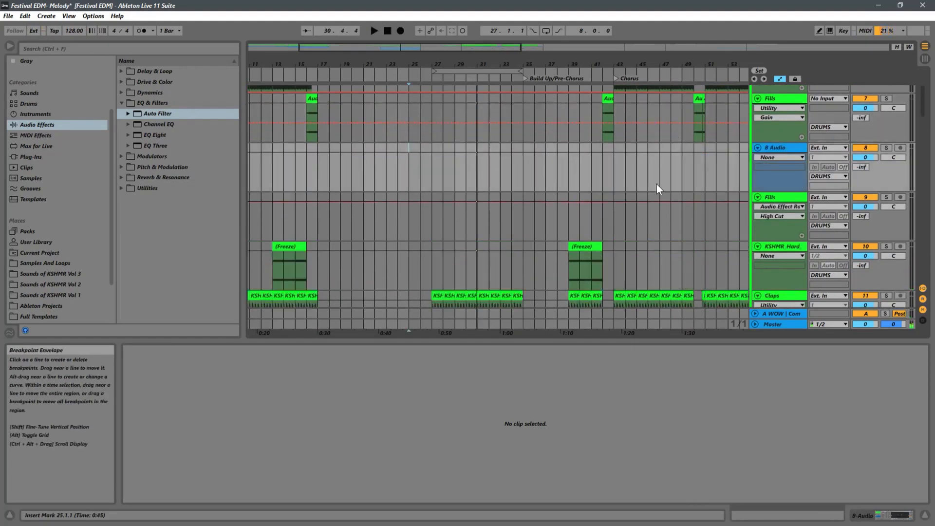
{"action": "scroll", "coordinate": [658, 185], "scroll_direction": "up", "scroll_amount": 3}
{"action": "right_click", "coordinate": [775, 109]}
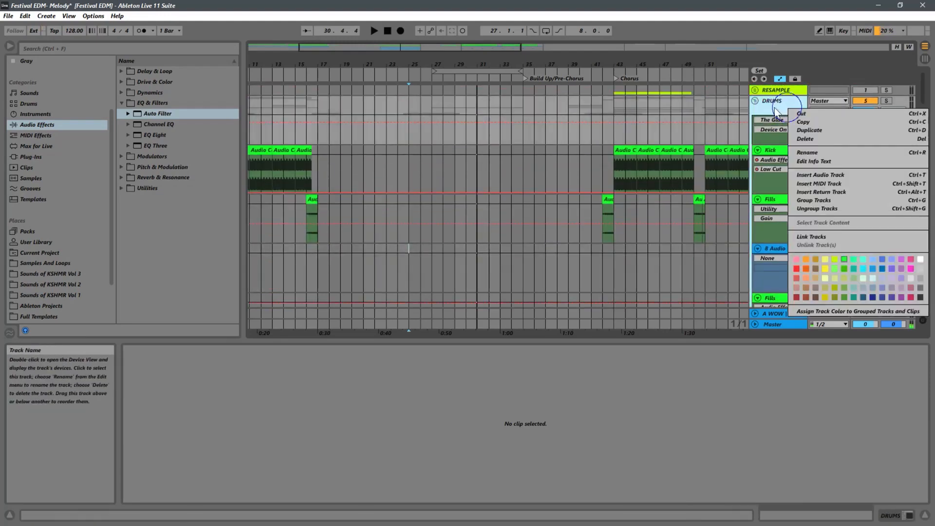
{"action": "left_click", "coordinate": [799, 311]}
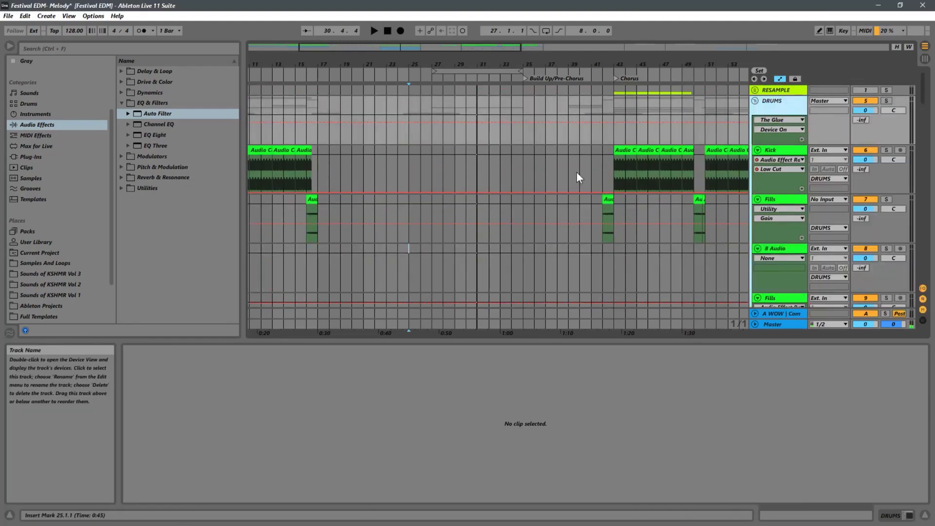
Play the transition from bar 25 and again from bar 27 on the new audio track.
{"action": "scroll", "coordinate": [431, 173], "scroll_direction": "down", "scroll_amount": 3}
{"action": "left_click", "coordinate": [410, 219]}
{"action": "key", "text": "space"}
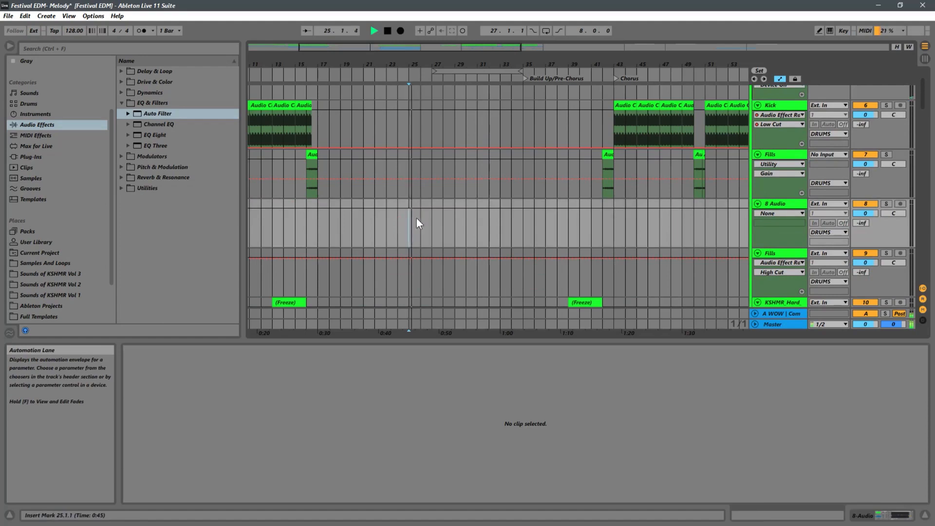
{"action": "left_click", "coordinate": [435, 217]}
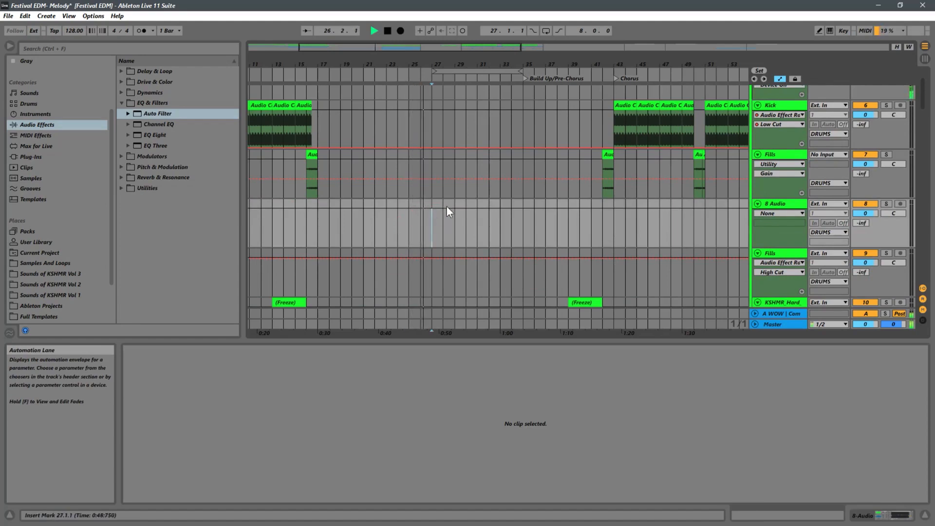
{"action": "key", "text": "space"}
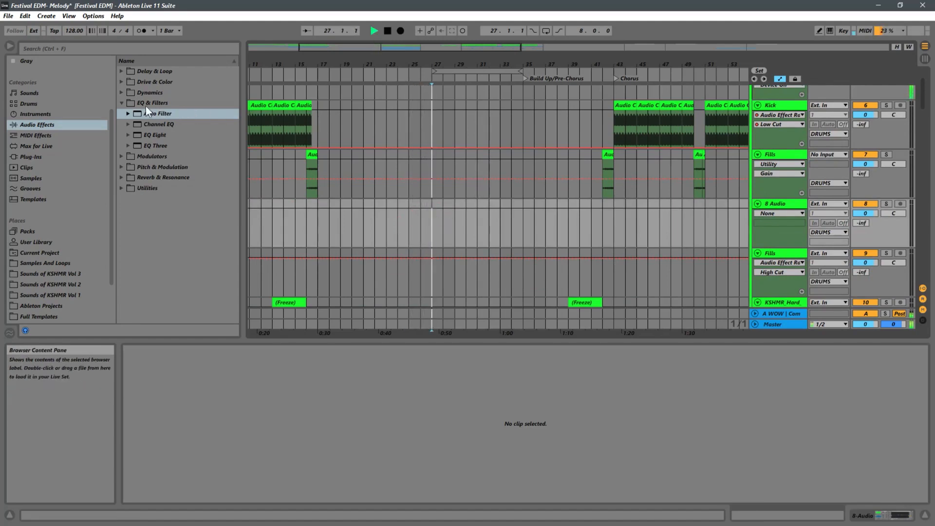
{"action": "key", "text": "space"}
Open the KSHMR_Big_Snares folder among the drum samples of Sounds of KSHMR Vol 3 and widen the browser.
{"action": "left_click", "coordinate": [58, 274]}
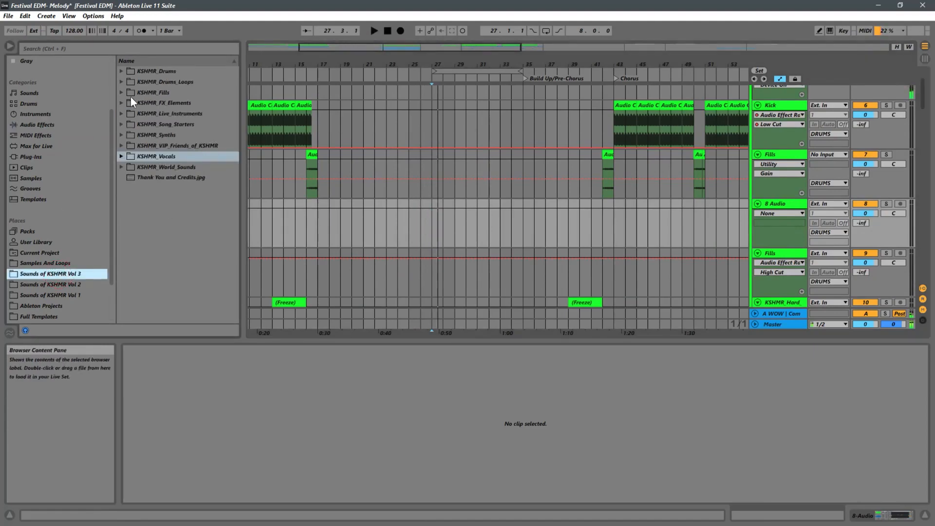
{"action": "left_click", "coordinate": [122, 71]}
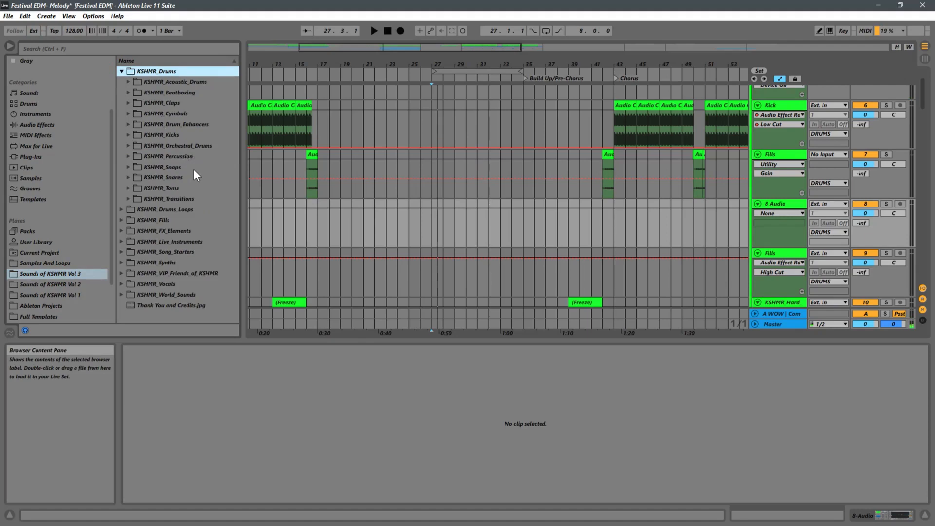
{"action": "left_click", "coordinate": [130, 180]}
{"action": "left_click", "coordinate": [146, 188]}
{"action": "left_click", "coordinate": [205, 209]}
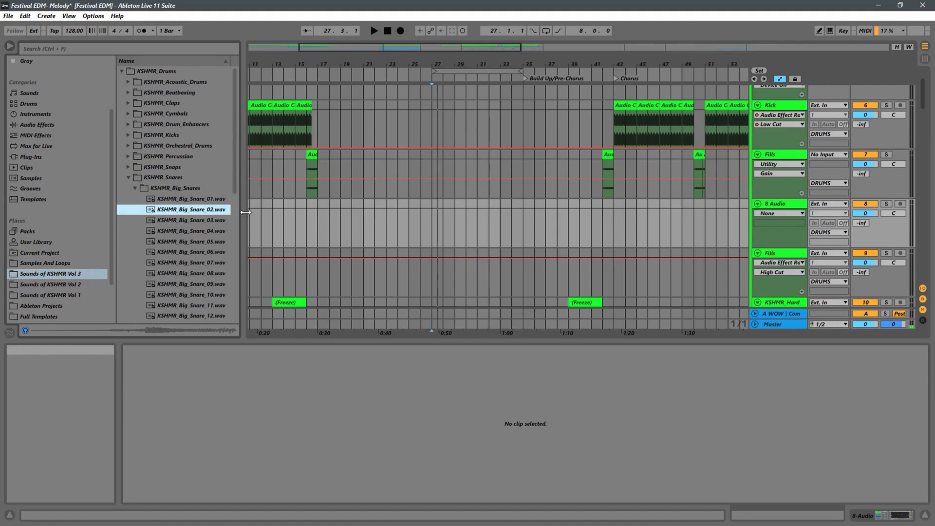
{"action": "left_click_drag", "start_coordinate": [244, 212], "coordinate": [267, 213]}
Audition the big snare samples from KSHMR_Big_Snare_04.wav through KSHMR_Big_Snare_21.wav.
{"action": "left_click", "coordinate": [215, 231]}
{"action": "scroll", "coordinate": [194, 256], "scroll_direction": "down", "scroll_amount": 1}
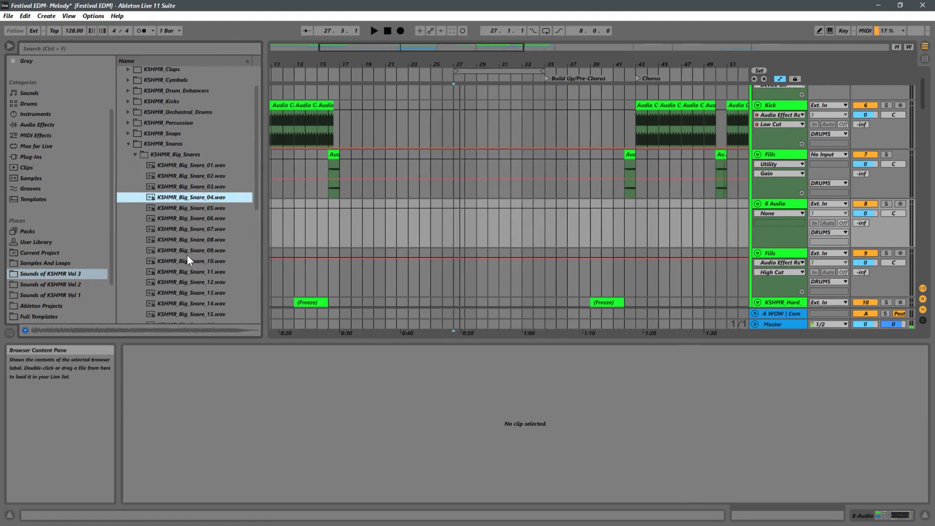
{"action": "left_click", "coordinate": [186, 255]}
{"action": "scroll", "coordinate": [188, 254], "scroll_direction": "down", "scroll_amount": 2}
{"action": "left_click", "coordinate": [189, 256]}
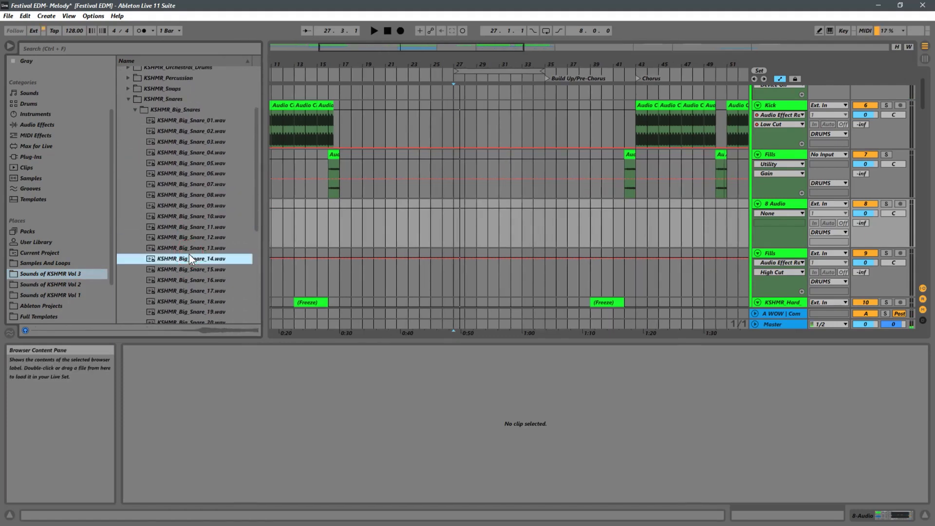
{"action": "scroll", "coordinate": [190, 255], "scroll_direction": "down", "scroll_amount": 2}
{"action": "left_click", "coordinate": [191, 256]}
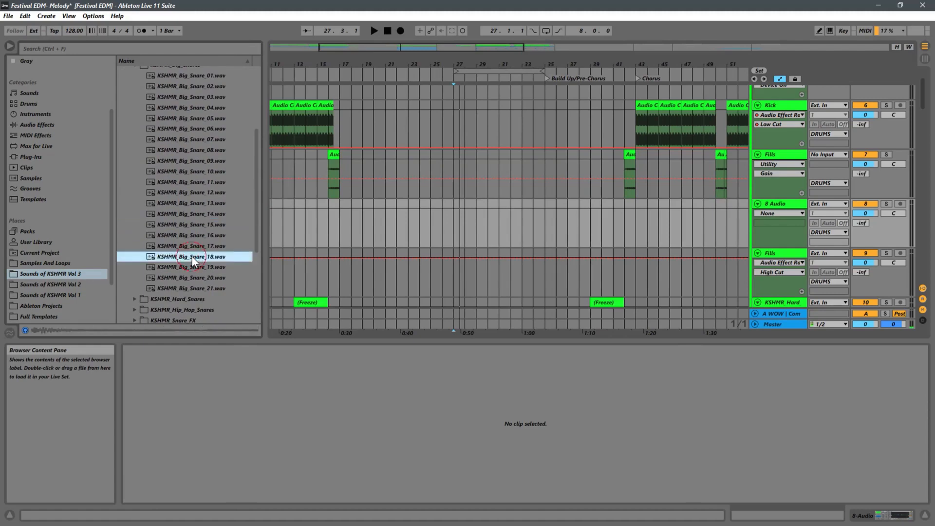
{"action": "left_click", "coordinate": [179, 279]}
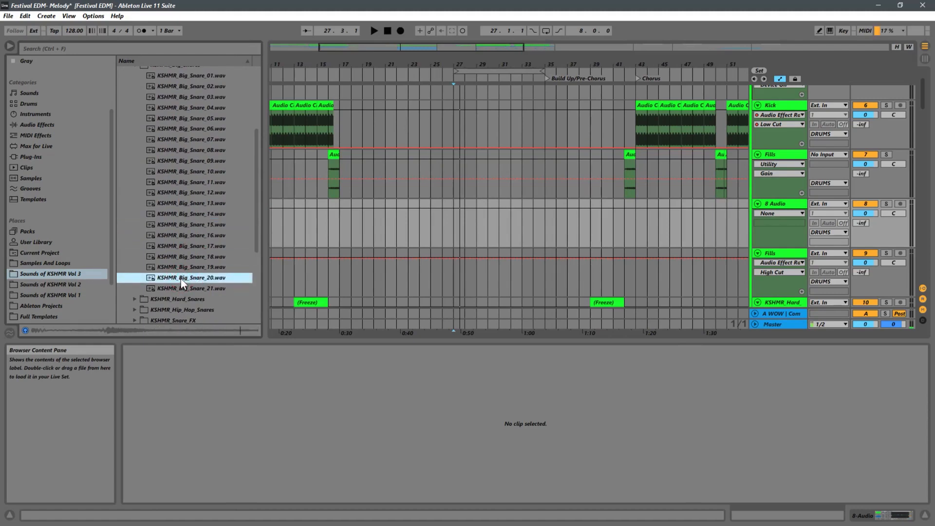
{"action": "left_click", "coordinate": [176, 287]}
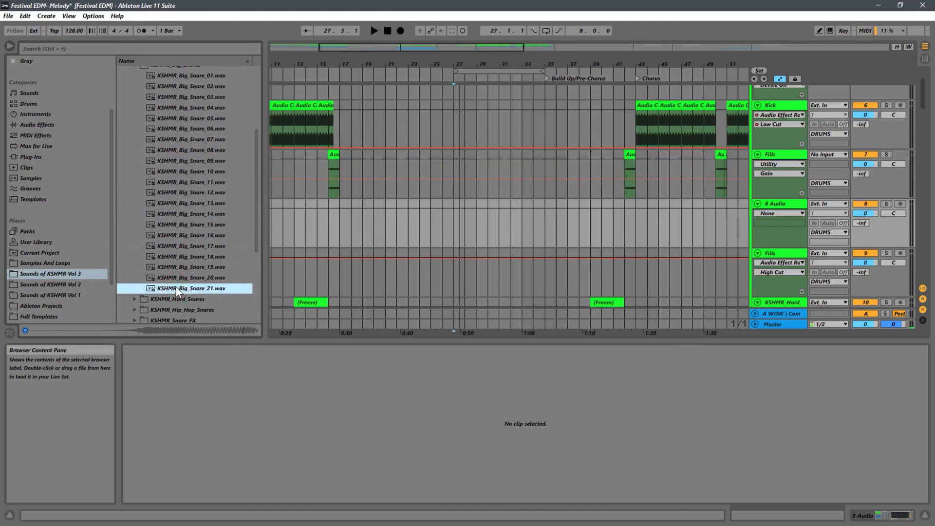
{"action": "left_click", "coordinate": [197, 256]}
{"action": "left_click", "coordinate": [179, 280]}
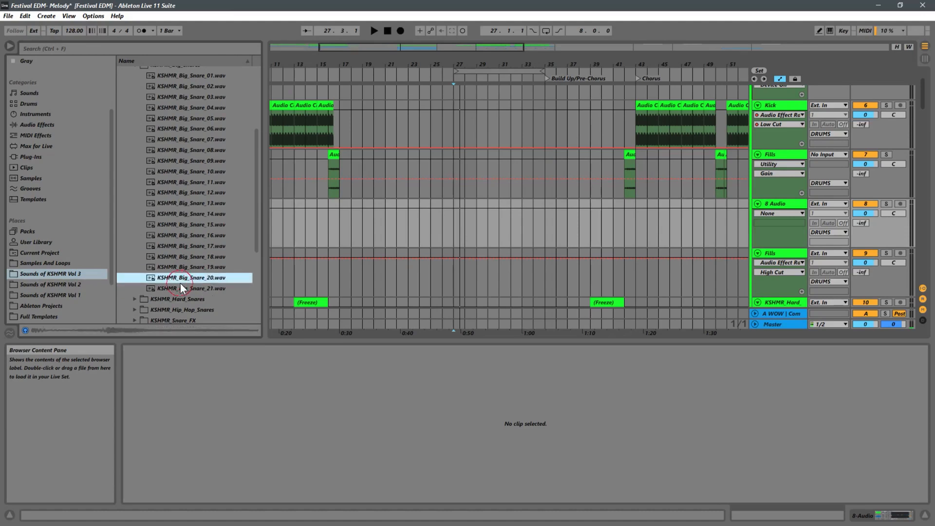
{"action": "left_click", "coordinate": [179, 286]}
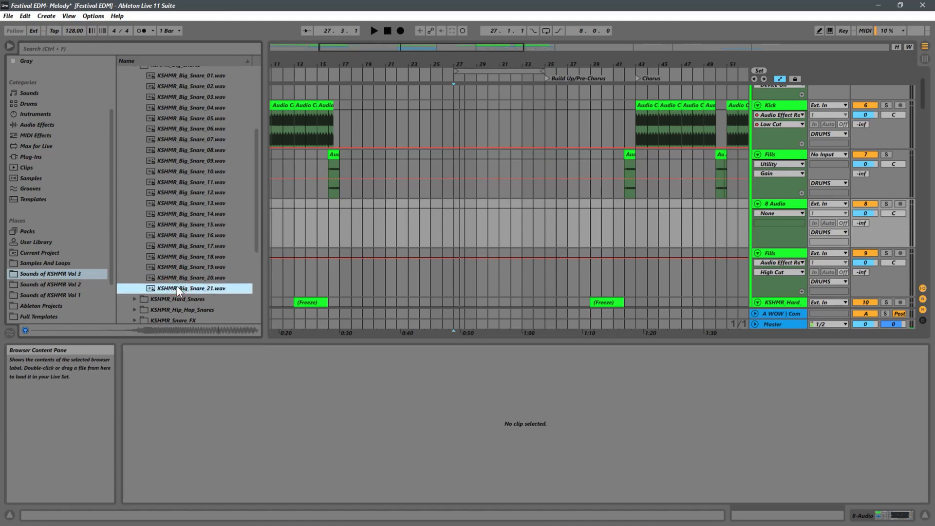
Place KSHMR_Big_Snare_10.wav on the new audio track at bar 26 and play it in context.
{"action": "left_click", "coordinate": [212, 173]}
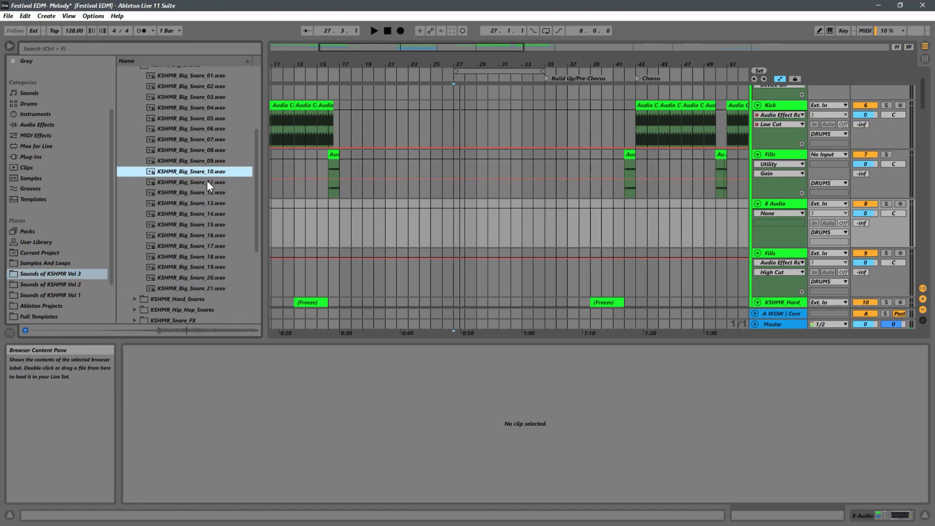
{"action": "left_click_drag", "start_coordinate": [188, 176], "coordinate": [388, 173]}
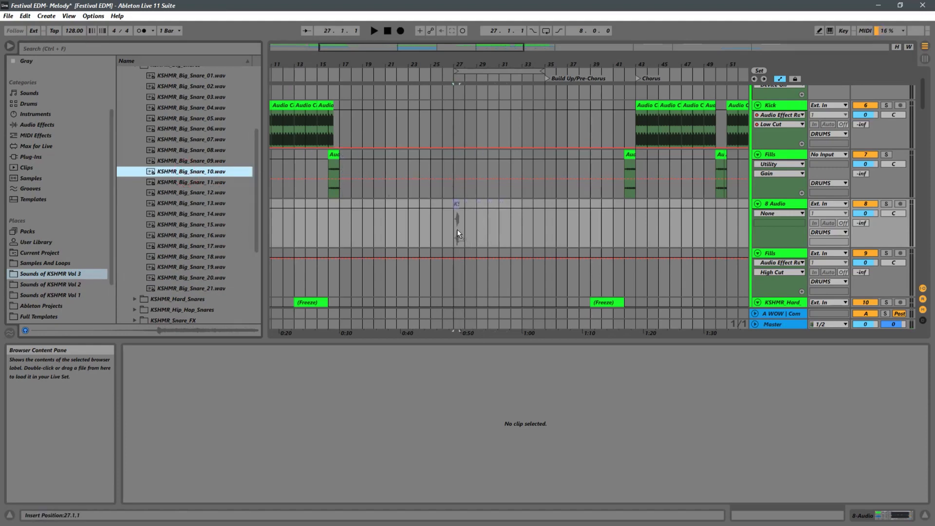
{"action": "left_click_drag", "start_coordinate": [457, 233], "coordinate": [440, 233]}
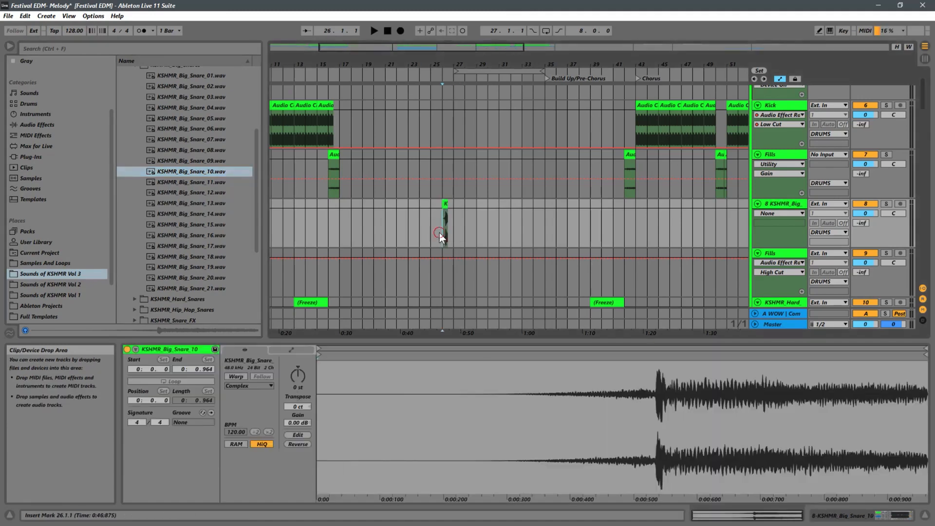
{"action": "key", "text": "space"}
{"action": "key", "text": "space"}
Move the snare clip so it ends at bar 27, and play from just after bar 26.
{"action": "left_click_drag", "start_coordinate": [448, 63], "coordinate": [449, 142]}
{"action": "left_click_drag", "start_coordinate": [444, 203], "coordinate": [495, 203]}
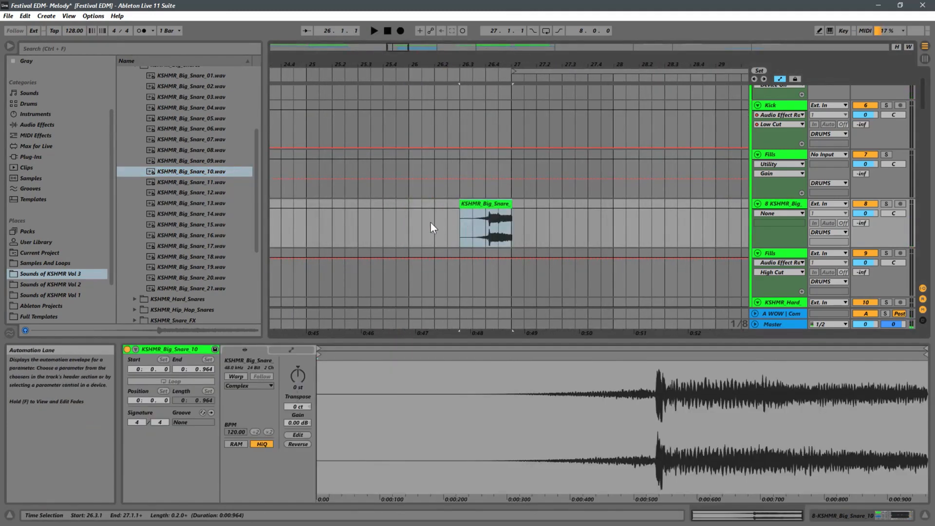
{"action": "left_click", "coordinate": [429, 225]}
{"action": "key", "text": "space"}
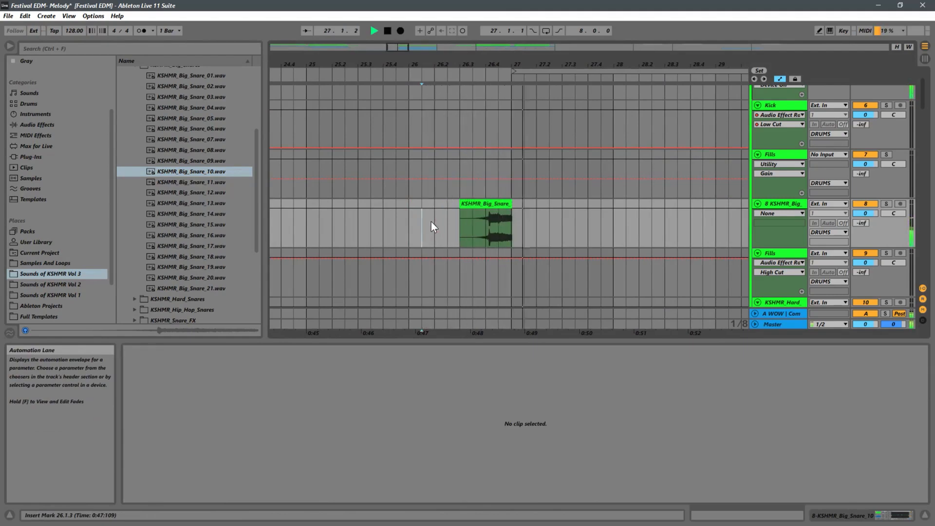
{"action": "key", "text": "space"}
Shift the snare clip earlier so its hit lands on beat 26.4, and play from bar 26.
{"action": "left_click_drag", "start_coordinate": [495, 62], "coordinate": [554, 169]}
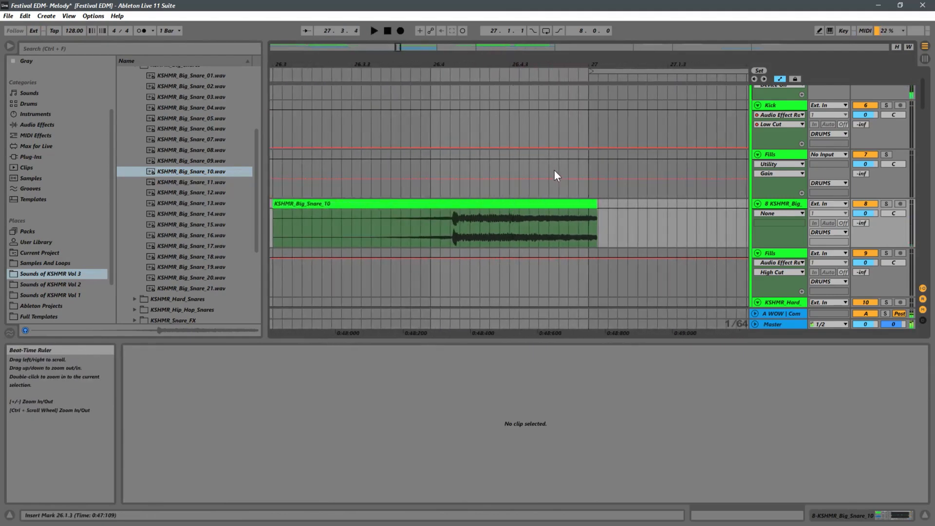
{"action": "left_click_drag", "start_coordinate": [477, 203], "coordinate": [445, 204]}
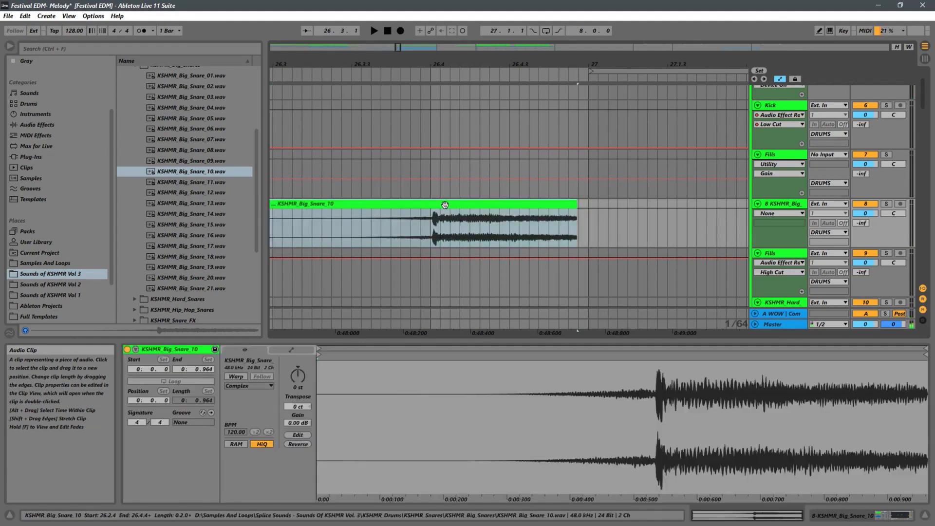
{"action": "left_click_drag", "start_coordinate": [441, 64], "coordinate": [441, 153]}
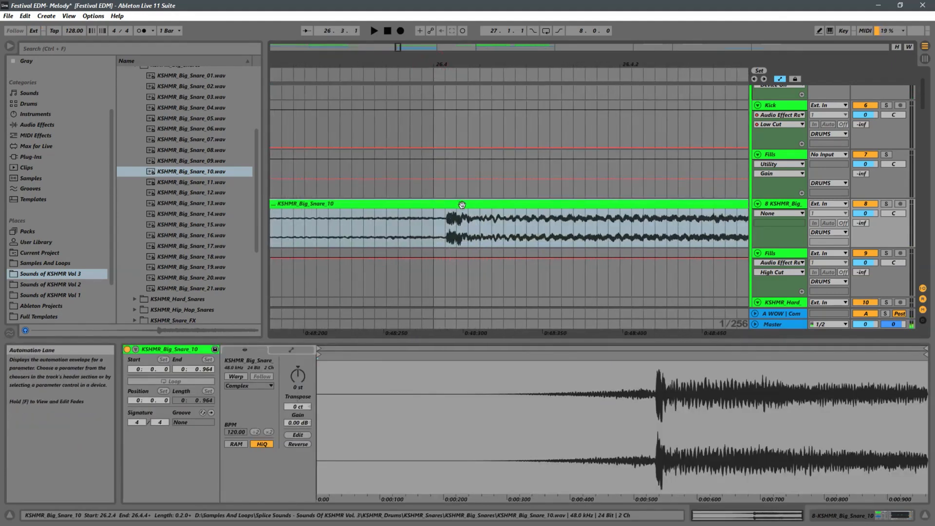
{"action": "left_click_drag", "start_coordinate": [461, 204], "coordinate": [453, 206]}
{"action": "left_click_drag", "start_coordinate": [469, 66], "coordinate": [469, 10]}
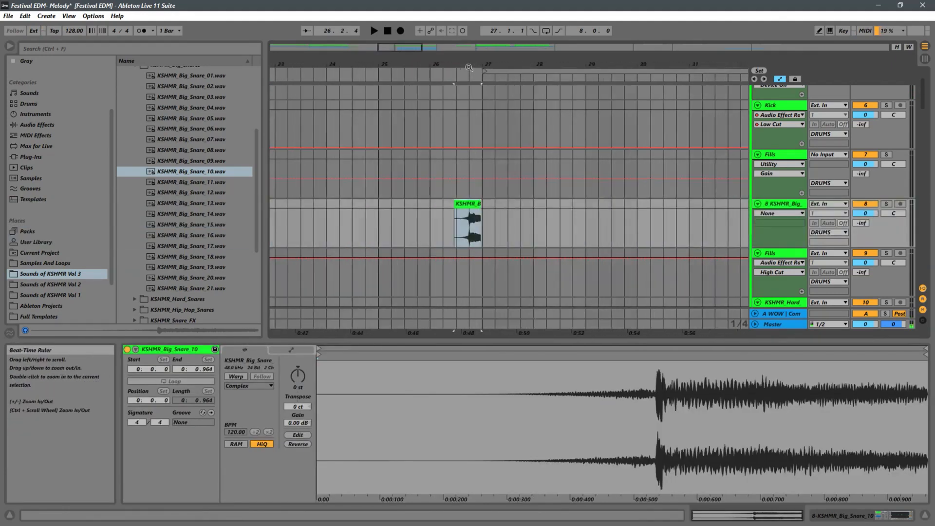
{"action": "left_click", "coordinate": [430, 230]}
{"action": "key", "text": "space"}
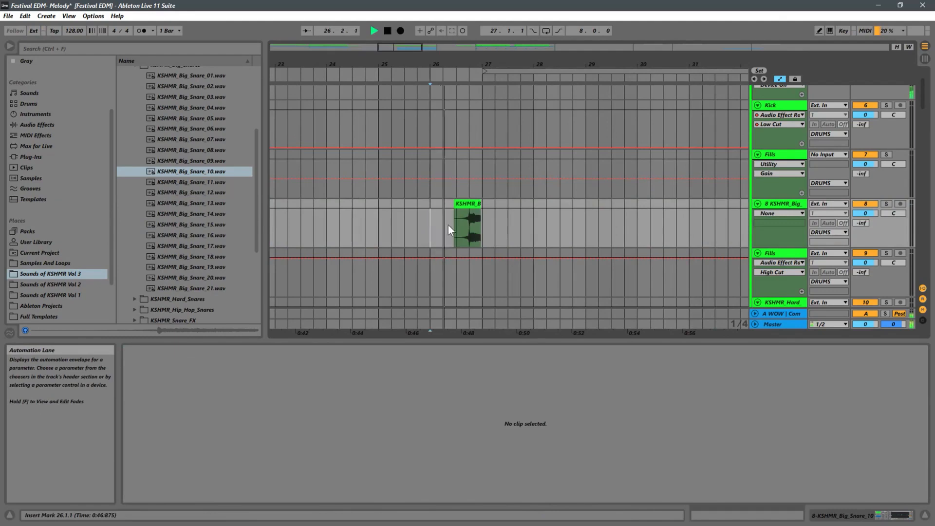
Trim the quiet beginning of the snare clip so it starts at 26.3.3.
{"action": "left_click", "coordinate": [481, 207]}
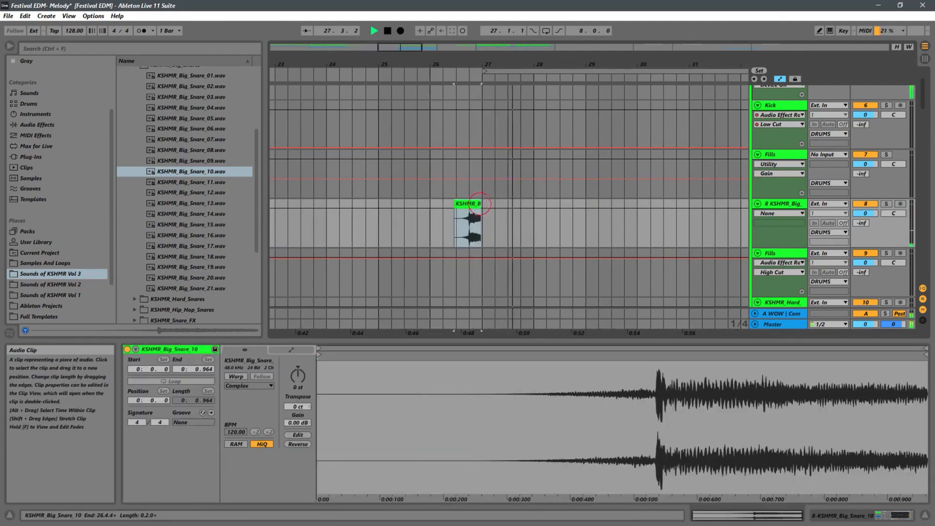
{"action": "left_click_drag", "start_coordinate": [469, 63], "coordinate": [524, 158]}
{"action": "key", "text": "space"}
{"action": "left_click_drag", "start_coordinate": [479, 207], "coordinate": [497, 206]}
Add a Reverb after the EQ Eight on the snare track and play the snare hit into bar 27.
{"action": "double_click", "coordinate": [787, 204]}
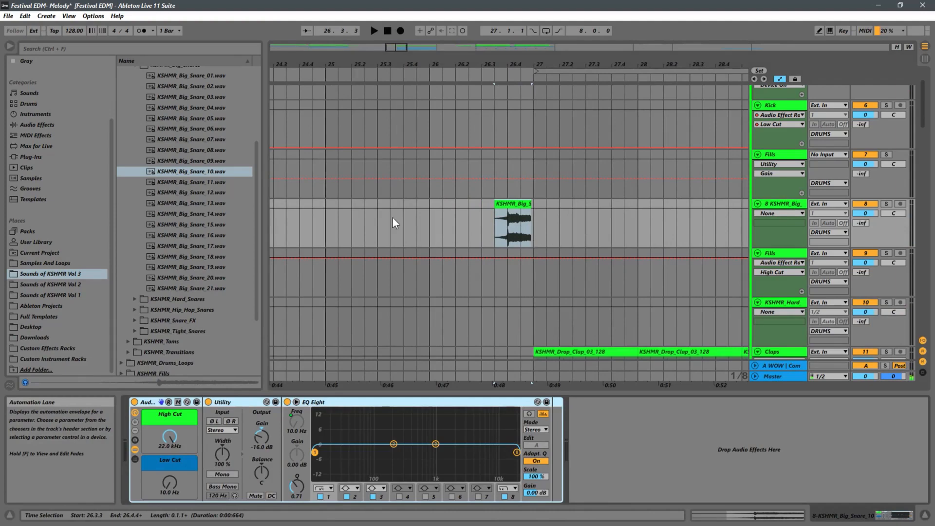
{"action": "left_click", "coordinate": [35, 126]}
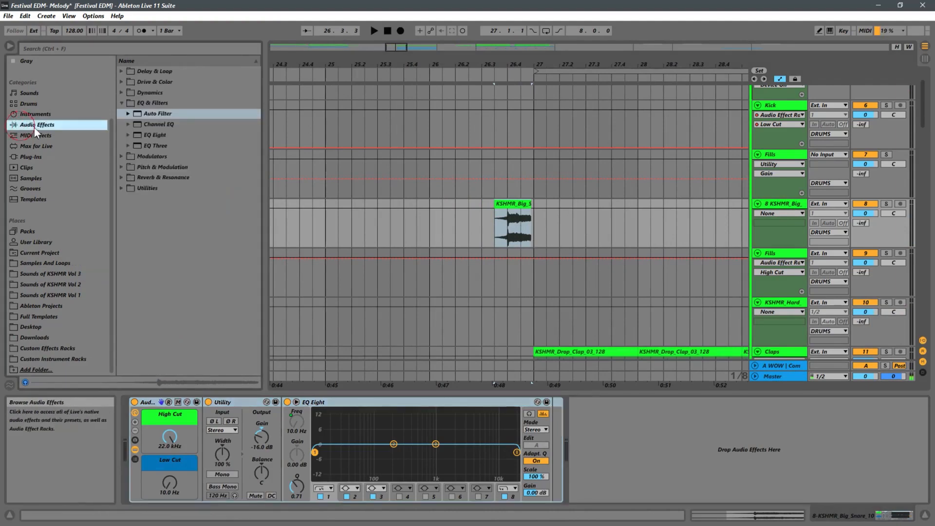
{"action": "left_click", "coordinate": [122, 178]}
{"action": "left_click", "coordinate": [139, 179]}
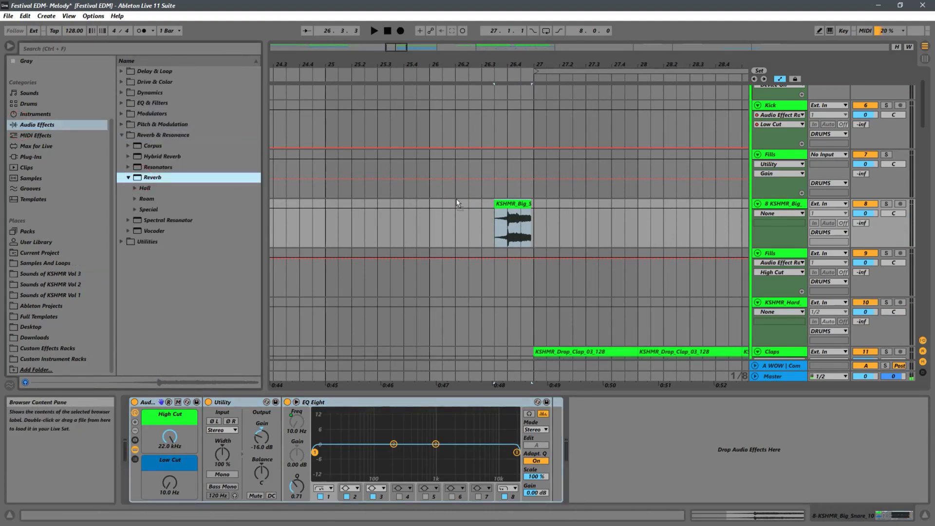
{"action": "key", "text": "space"}
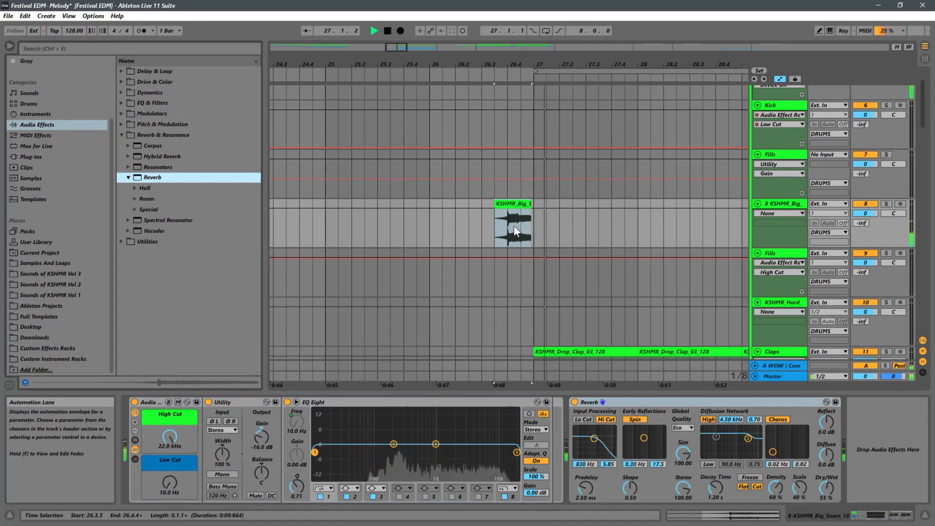
{"action": "left_click", "coordinate": [470, 230]}
{"action": "key", "text": "space"}
{"action": "key", "text": "space"}
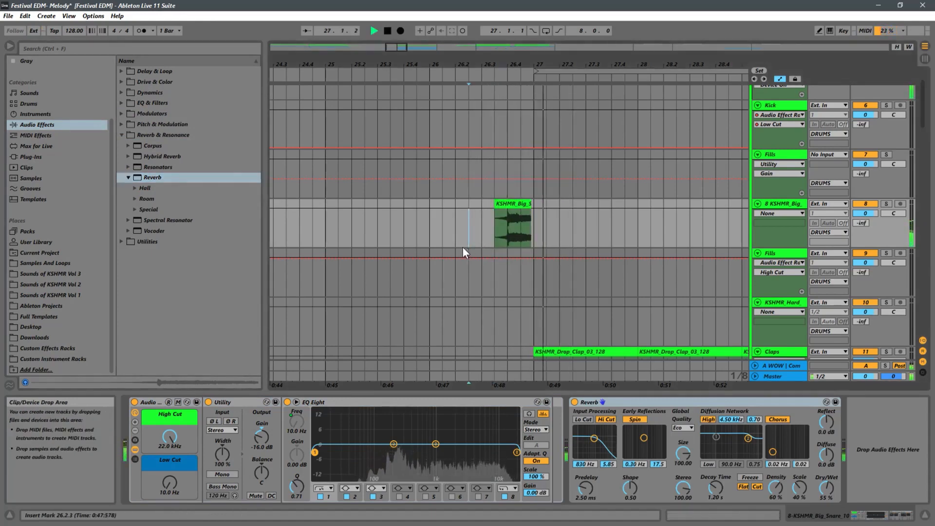
Set the snare reverb's decay time to 2.52 s and play the transition from bar 25.
{"action": "left_click", "coordinate": [430, 235]}
{"action": "key", "text": "space"}
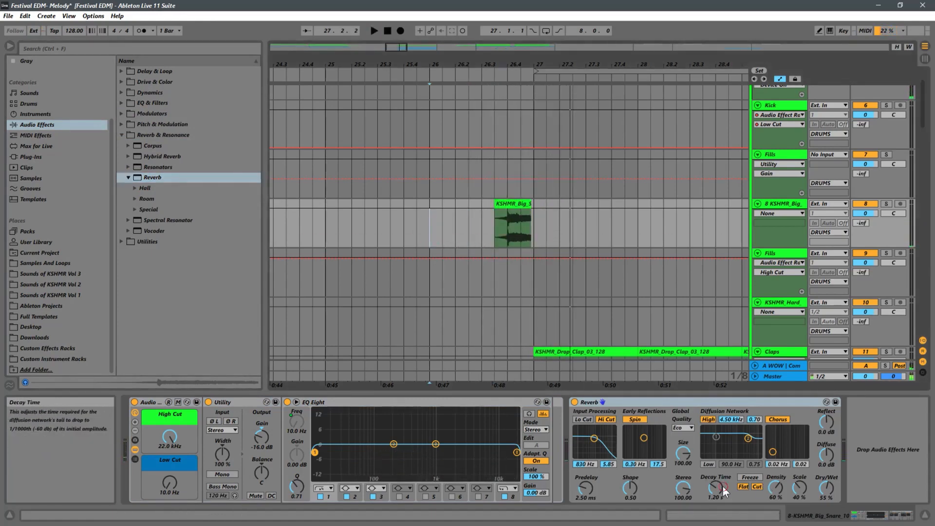
{"action": "left_click_drag", "start_coordinate": [719, 489], "coordinate": [726, 478]}
{"action": "key", "text": "space"}
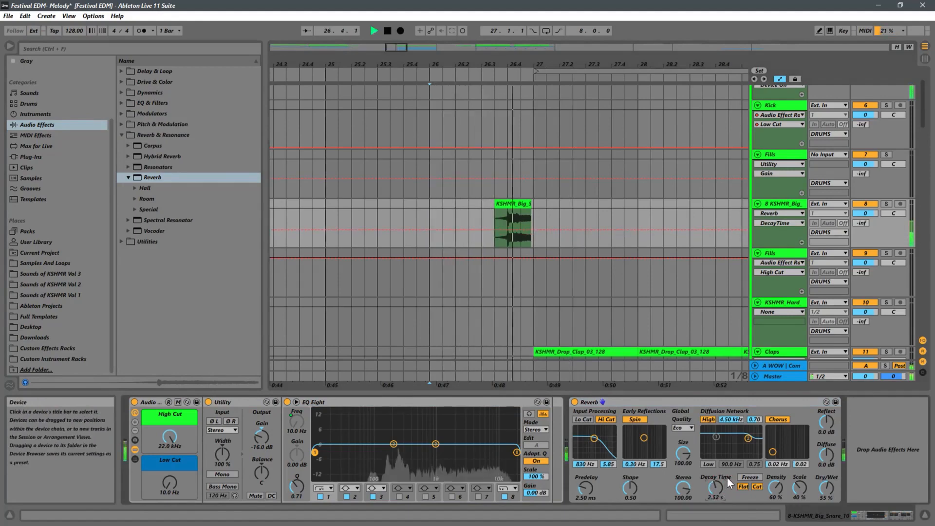
{"action": "left_click", "coordinate": [324, 214]}
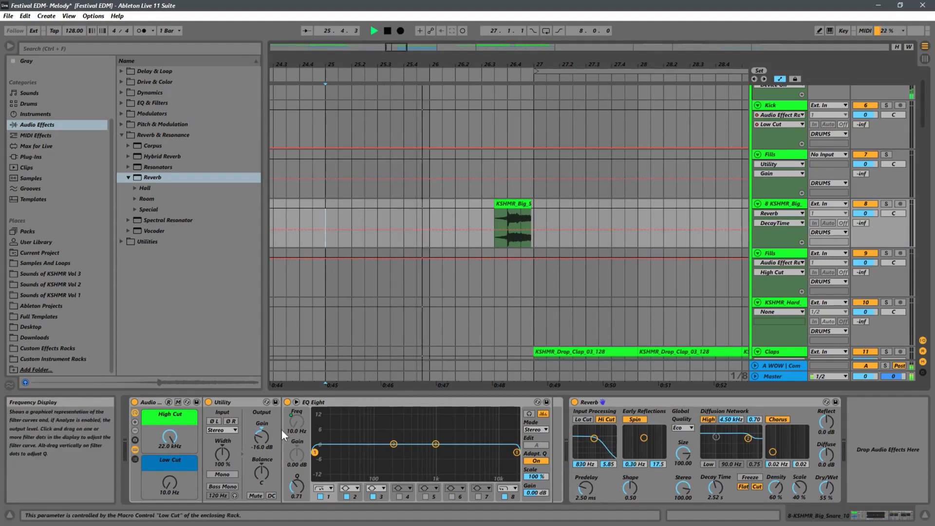
Set the Utility gain on the big snare track to -12.8 dB while playing the transition into bar 27.
{"action": "left_click", "coordinate": [263, 435]}
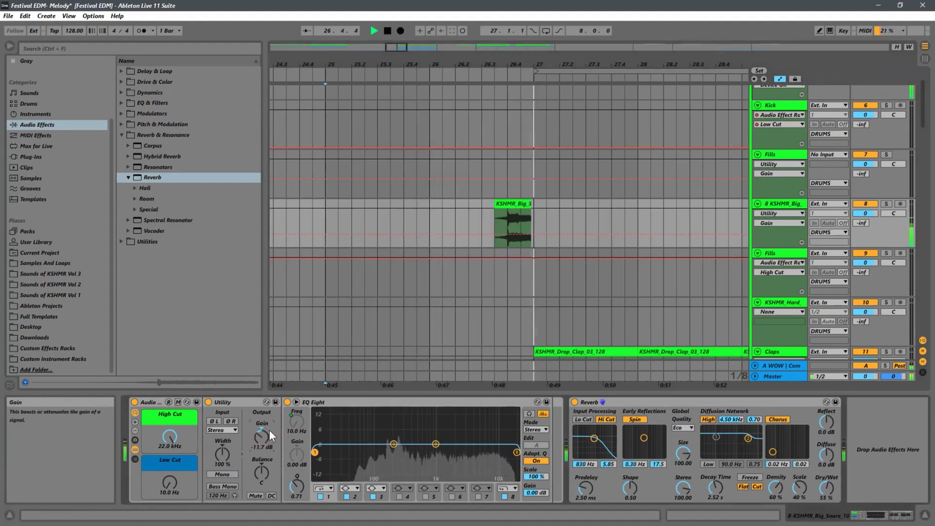
{"action": "left_click", "coordinate": [299, 219]}
{"action": "scroll", "coordinate": [507, 199], "scroll_direction": "down", "scroll_amount": 8}
{"action": "scroll", "coordinate": [348, 186], "scroll_direction": "up", "scroll_amount": 7}
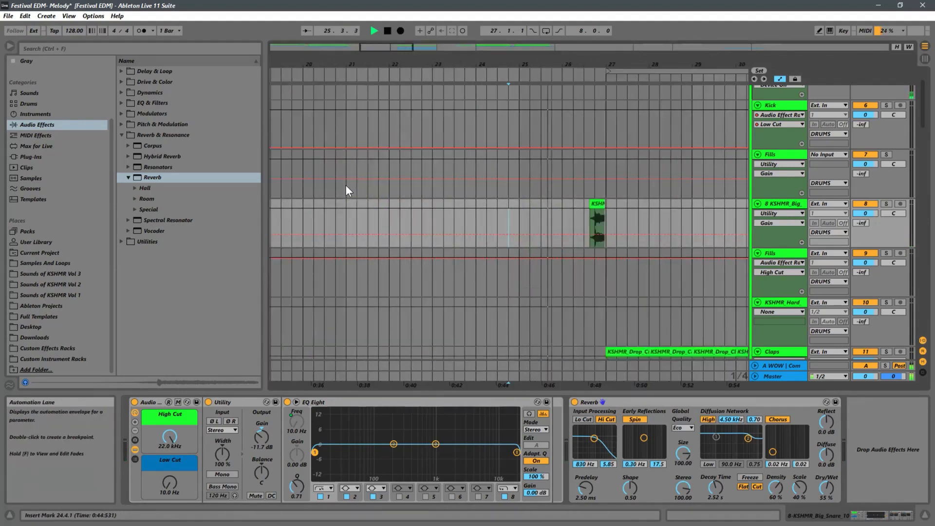
{"action": "scroll", "coordinate": [436, 175], "scroll_direction": "down", "scroll_amount": 4}
{"action": "scroll", "coordinate": [541, 129], "scroll_direction": "up", "scroll_amount": 3}
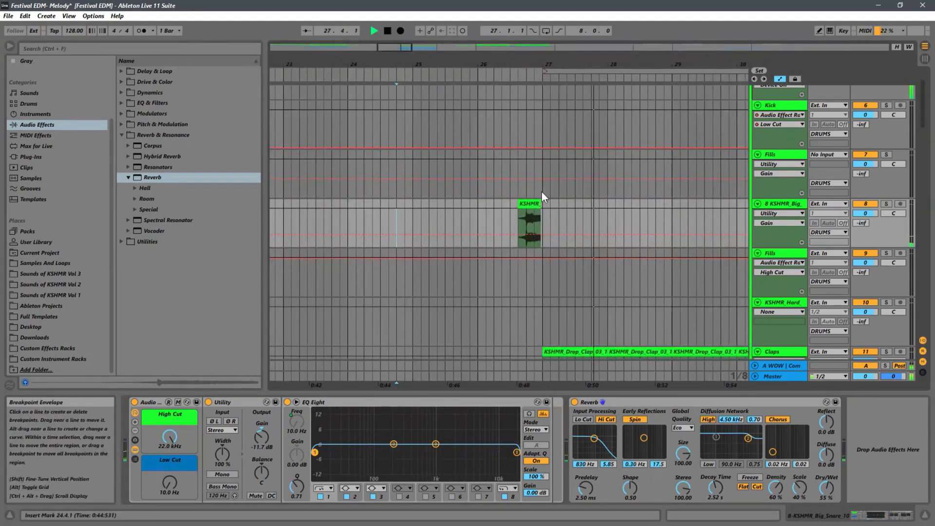
{"action": "scroll", "coordinate": [542, 192], "scroll_direction": "down", "scroll_amount": 3}
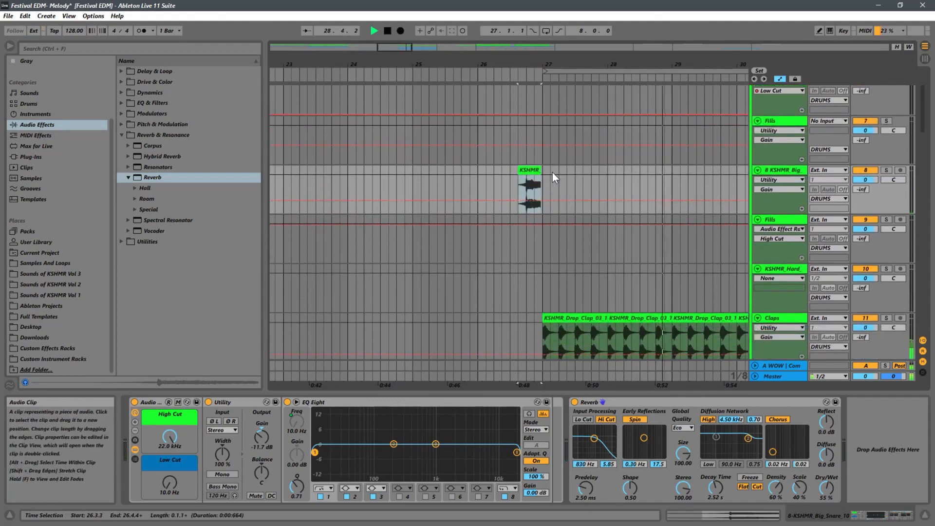
{"action": "left_click", "coordinate": [483, 180]}
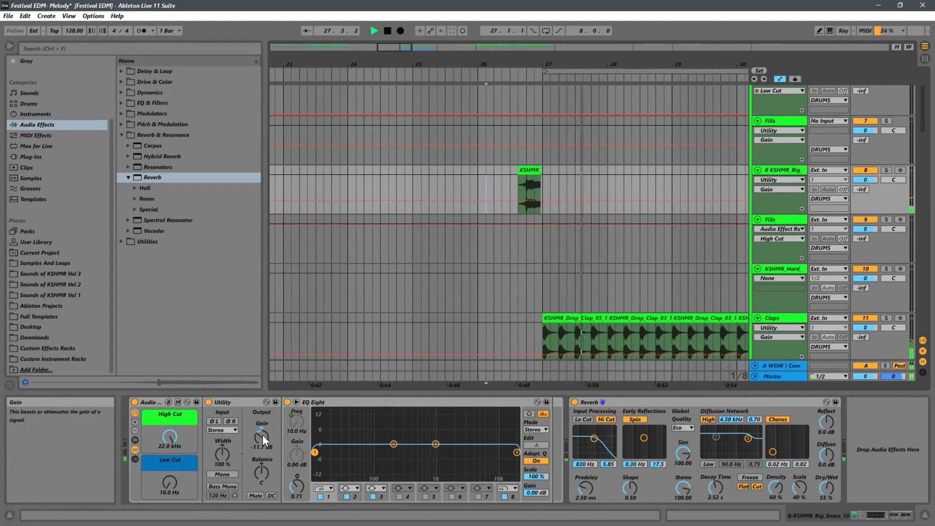
{"action": "left_click_drag", "start_coordinate": [262, 435], "coordinate": [261, 435]}
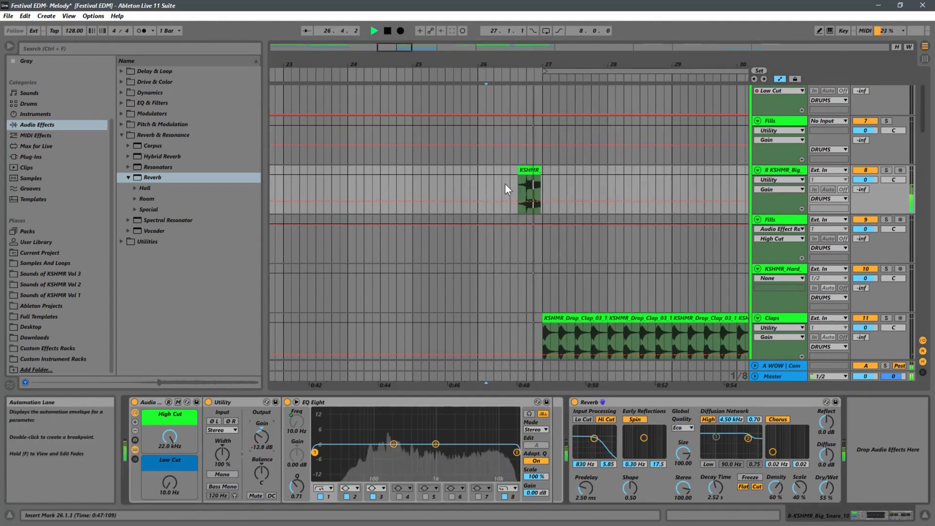
Add Wash Out Rack from the custom effects racks after the Auto Filter on the 22 Nexus 3 track.
{"action": "left_click_drag", "start_coordinate": [519, 64], "coordinate": [363, 24]}
{"action": "scroll", "coordinate": [510, 171], "scroll_direction": "up", "scroll_amount": 3}
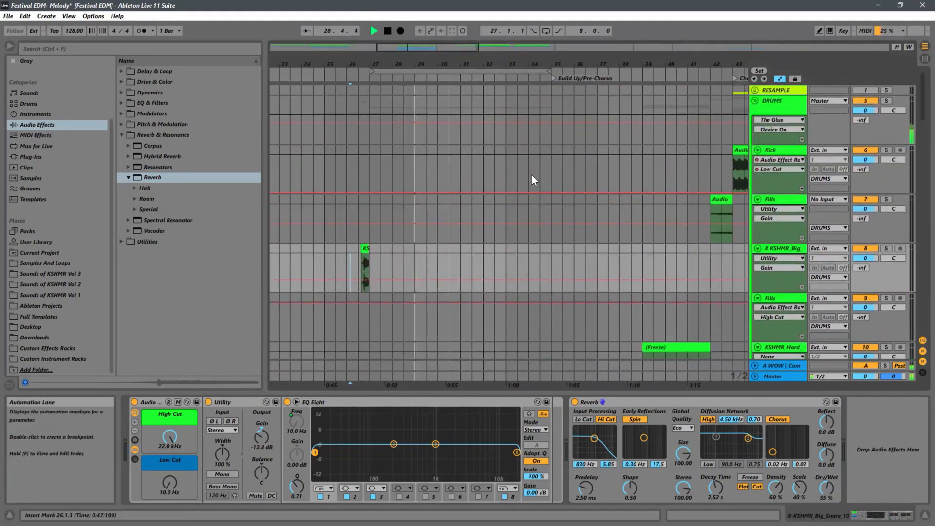
{"action": "scroll", "coordinate": [531, 174], "scroll_direction": "down", "scroll_amount": 5}
{"action": "scroll", "coordinate": [531, 175], "scroll_direction": "down", "scroll_amount": 10}
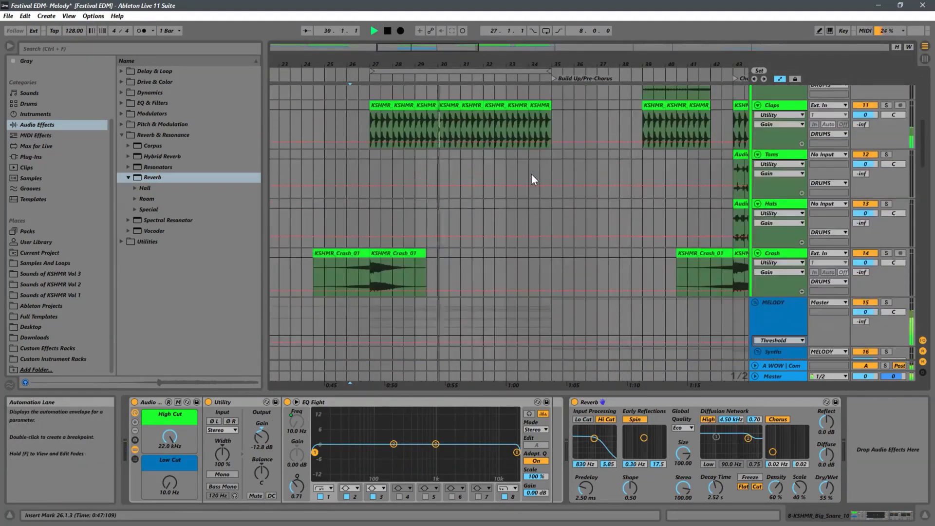
{"action": "scroll", "coordinate": [530, 174], "scroll_direction": "down", "scroll_amount": 8}
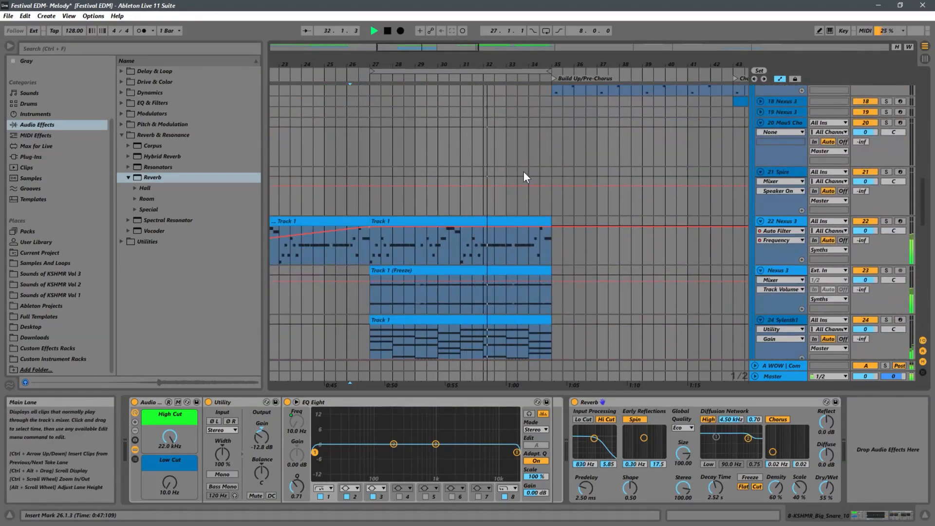
{"action": "left_click_drag", "start_coordinate": [344, 68], "coordinate": [559, 83]}
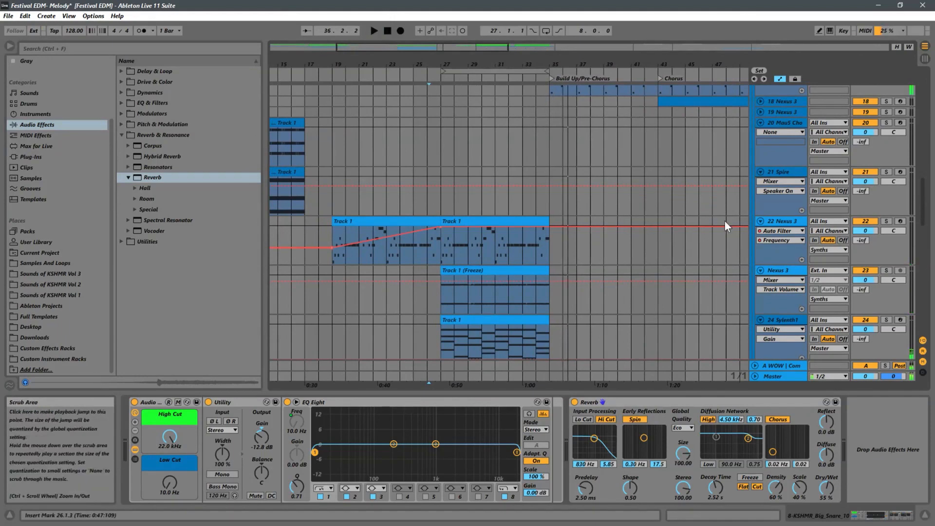
{"action": "left_click", "coordinate": [784, 220]}
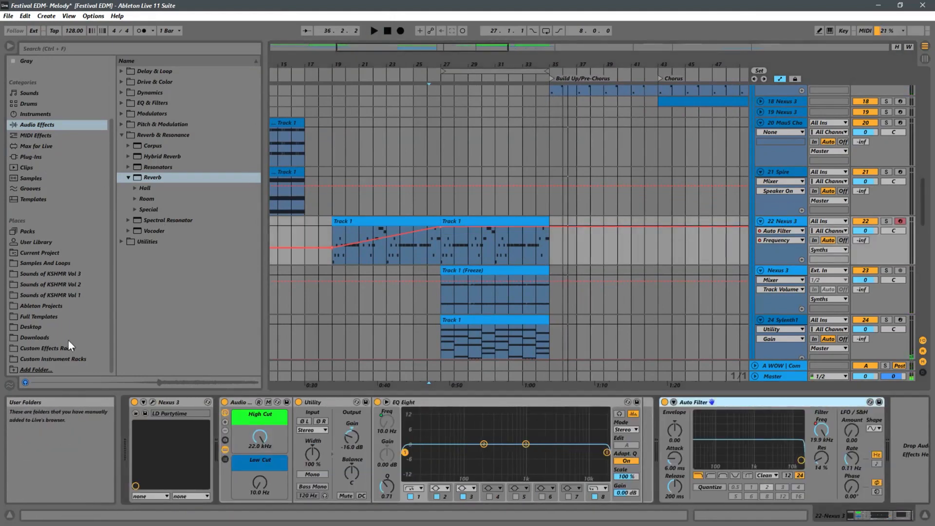
{"action": "left_click", "coordinate": [47, 344]}
{"action": "left_click_drag", "start_coordinate": [262, 84], "coordinate": [277, 325]}
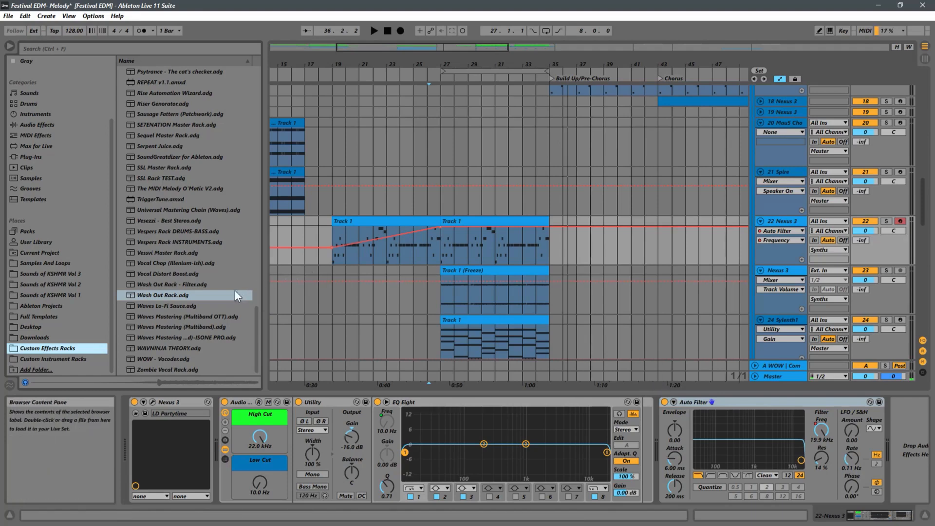
{"action": "left_click", "coordinate": [168, 295]}
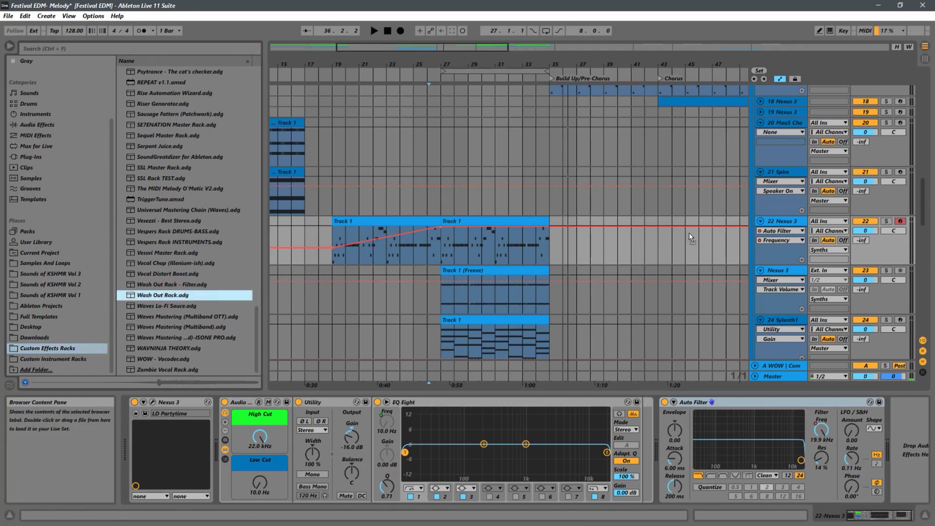
{"action": "scroll", "coordinate": [907, 449], "scroll_direction": "down", "scroll_amount": 2}
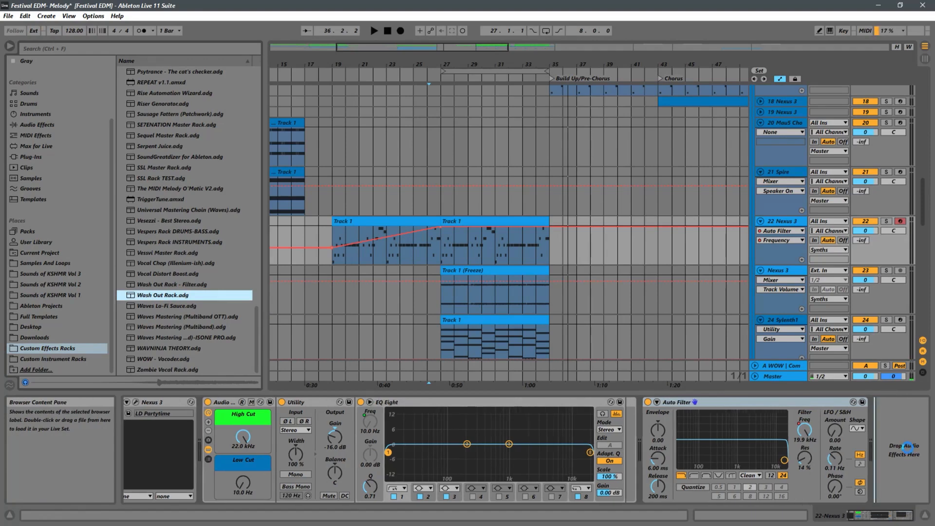
{"action": "left_click_drag", "start_coordinate": [907, 446], "coordinate": [907, 446]}
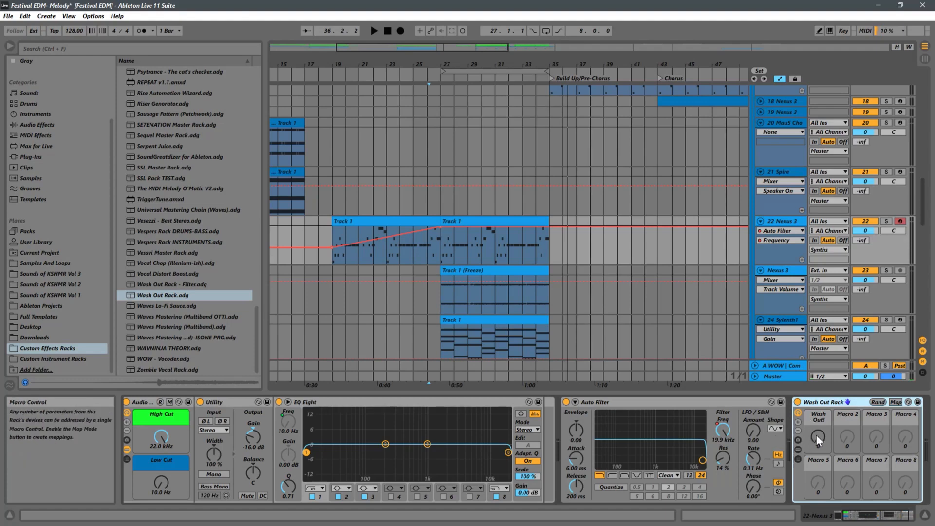
Show the Wash Out Rack's chain list and examine the devices inside its chain.
{"action": "left_click", "coordinate": [797, 459]}
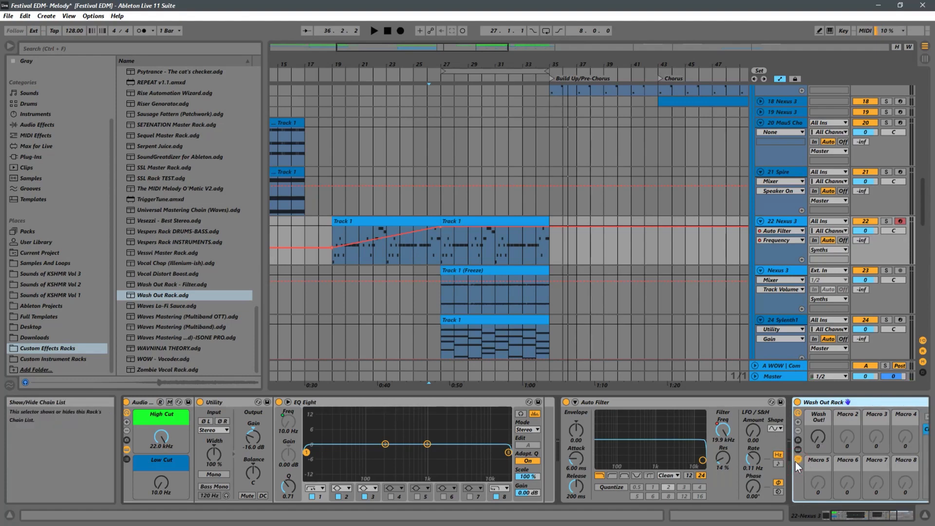
{"action": "scroll", "coordinate": [869, 418], "scroll_direction": "left", "scroll_amount": 2}
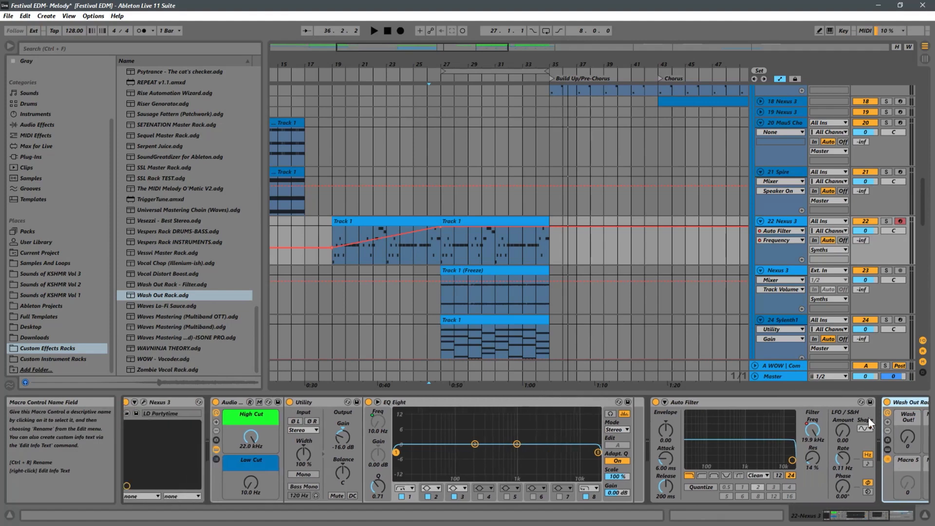
{"action": "scroll", "coordinate": [869, 418], "scroll_direction": "right", "scroll_amount": 6}
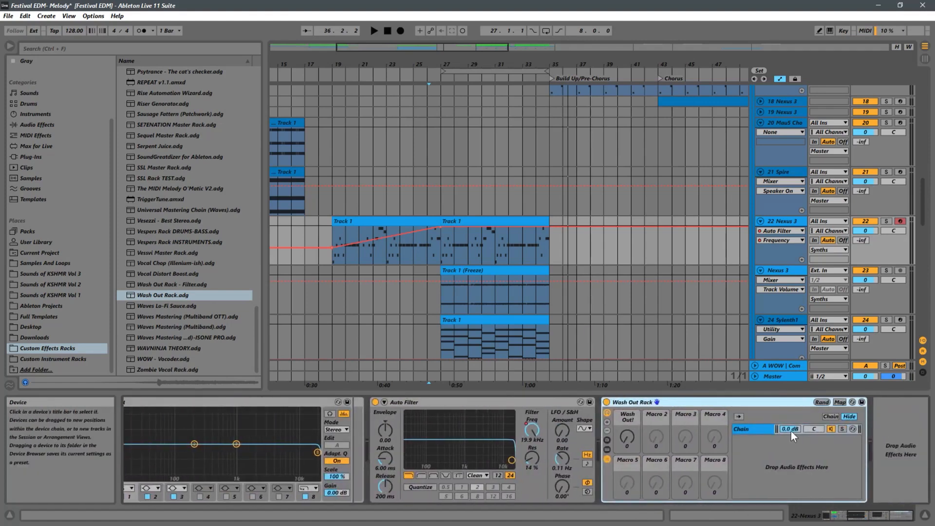
{"action": "left_click", "coordinate": [748, 429]}
{"action": "scroll", "coordinate": [829, 430], "scroll_direction": "right", "scroll_amount": 8}
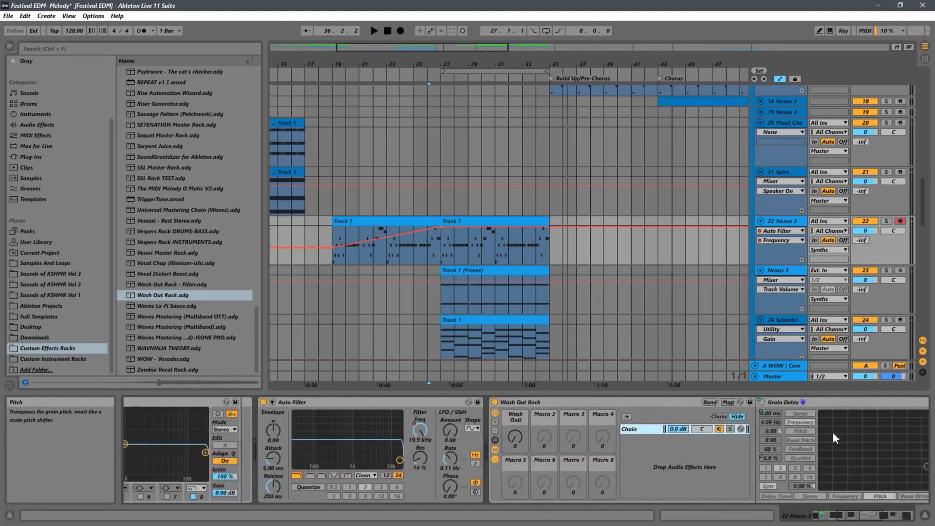
{"action": "scroll", "coordinate": [832, 435], "scroll_direction": "right", "scroll_amount": 3}
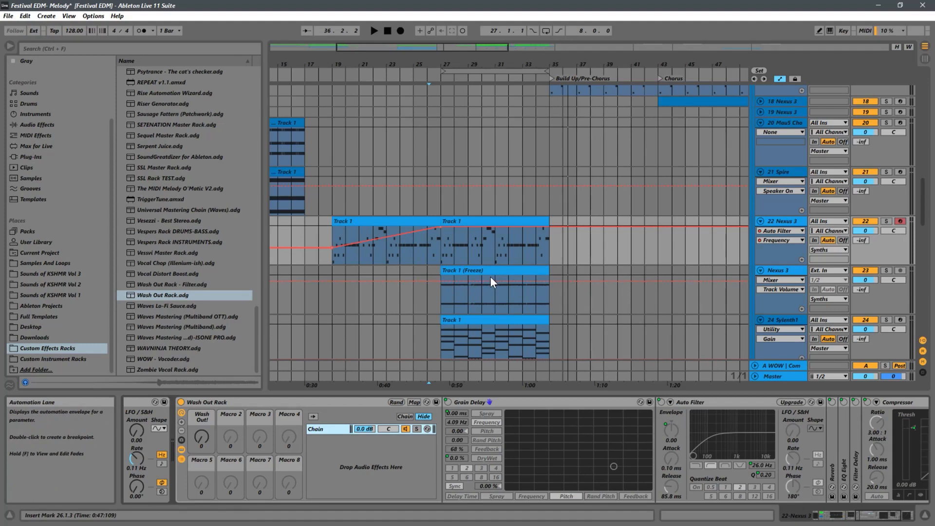
Automate the Wash Out! macro from 0 at bar 34 to 100 at bar 35, and play it with 22 Nexus 3 soloed.
{"action": "left_click", "coordinate": [202, 438]}
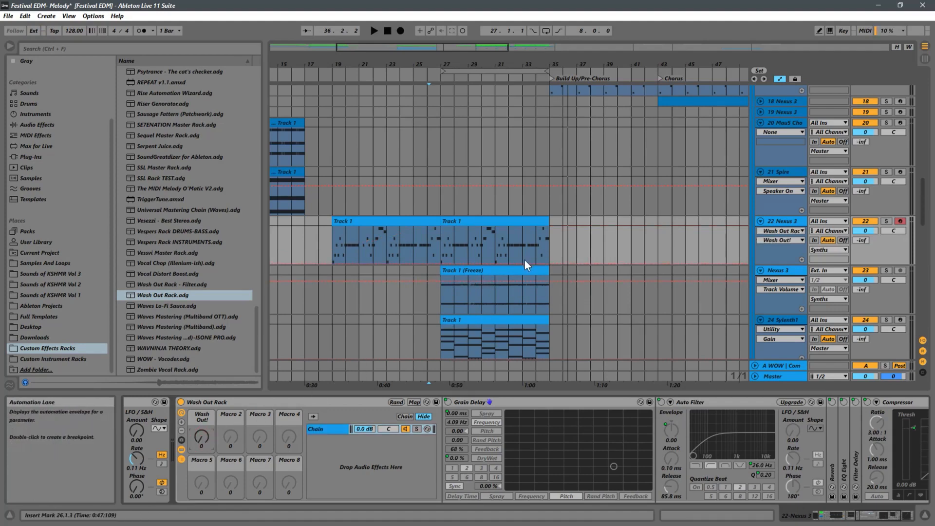
{"action": "left_click", "coordinate": [509, 264]}
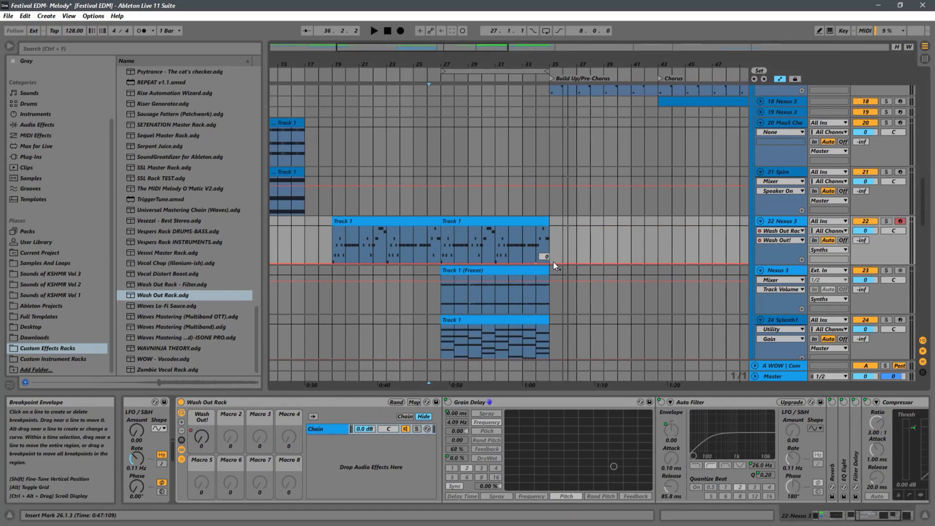
{"action": "left_click_drag", "start_coordinate": [554, 262], "coordinate": [549, 233]}
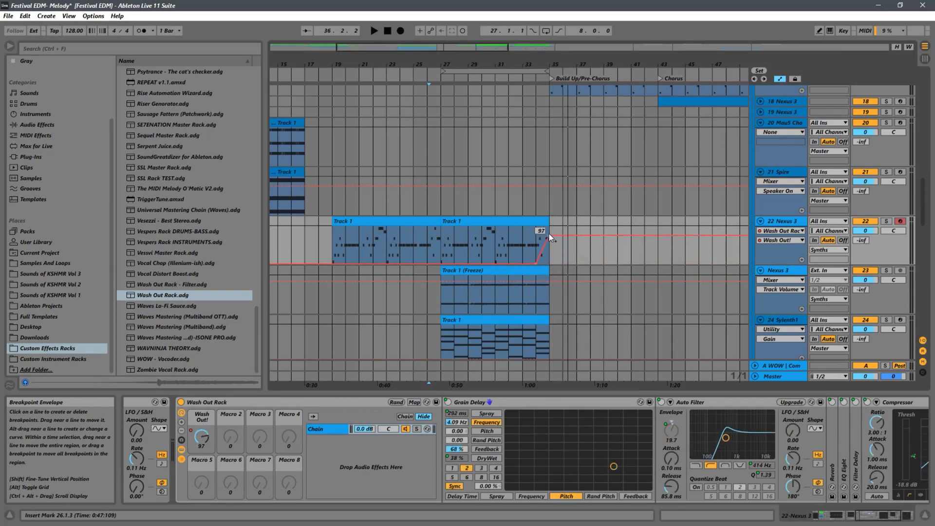
{"action": "left_click", "coordinate": [534, 238]}
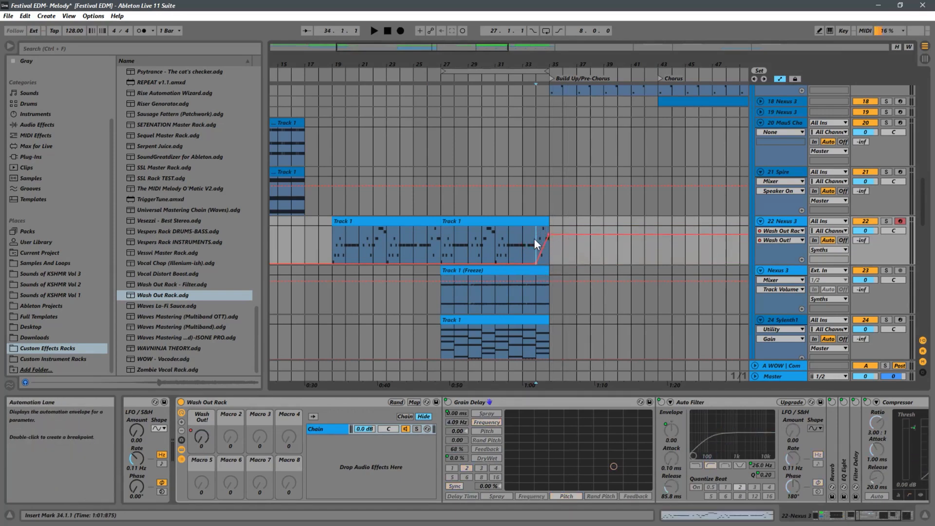
{"action": "key", "text": "space"}
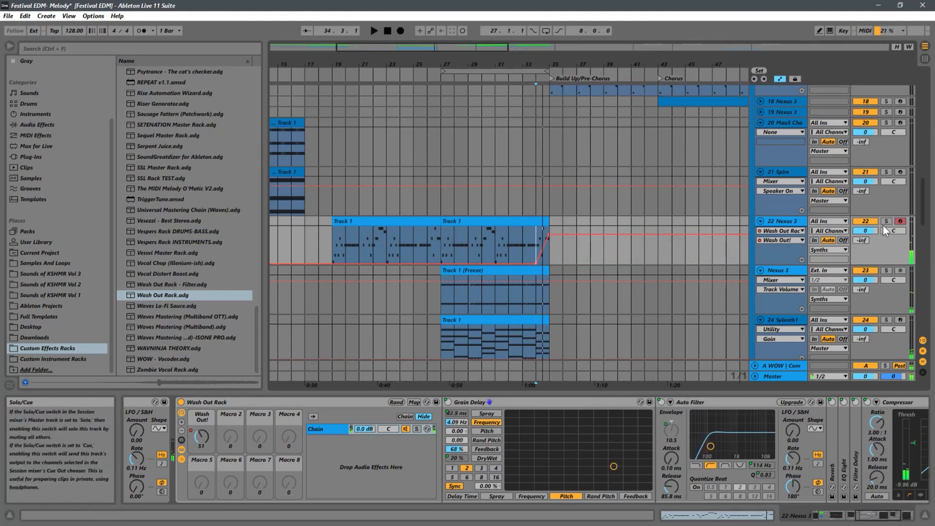
{"action": "left_click", "coordinate": [884, 225]}
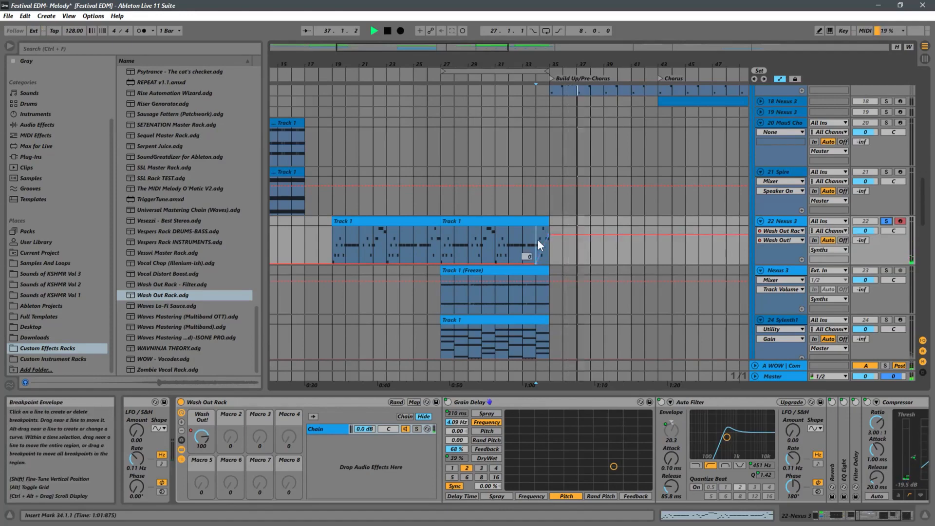
Try starting the Wash Out! rise at bar 33 and raising its end point to 109, and play it soloed.
{"action": "key", "text": "space"}
{"action": "left_click_drag", "start_coordinate": [549, 235], "coordinate": [550, 232]}
{"action": "key", "text": "space"}
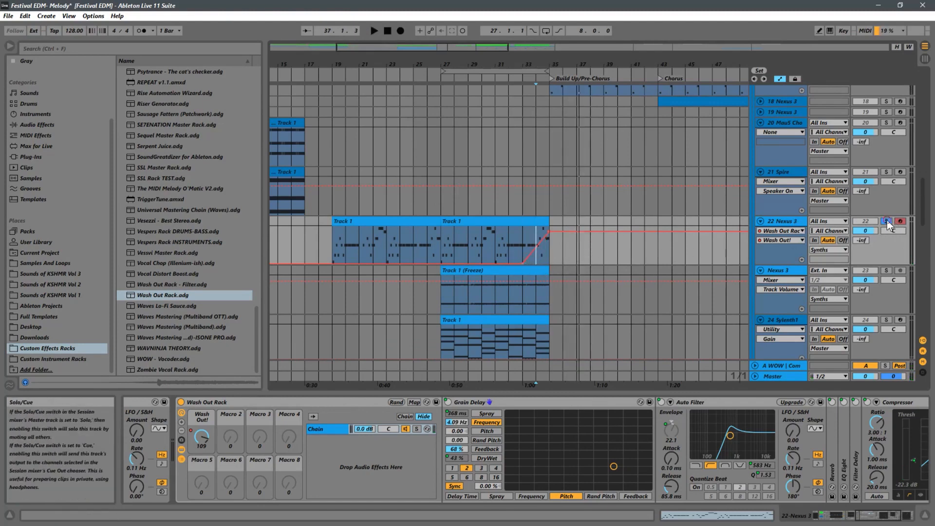
Make the Wash Out! automation rise from bar 34 to 100 at bar 35, and play the unsoloed mix from bar 33.
{"action": "left_click", "coordinate": [519, 240]}
{"action": "key", "text": "space"}
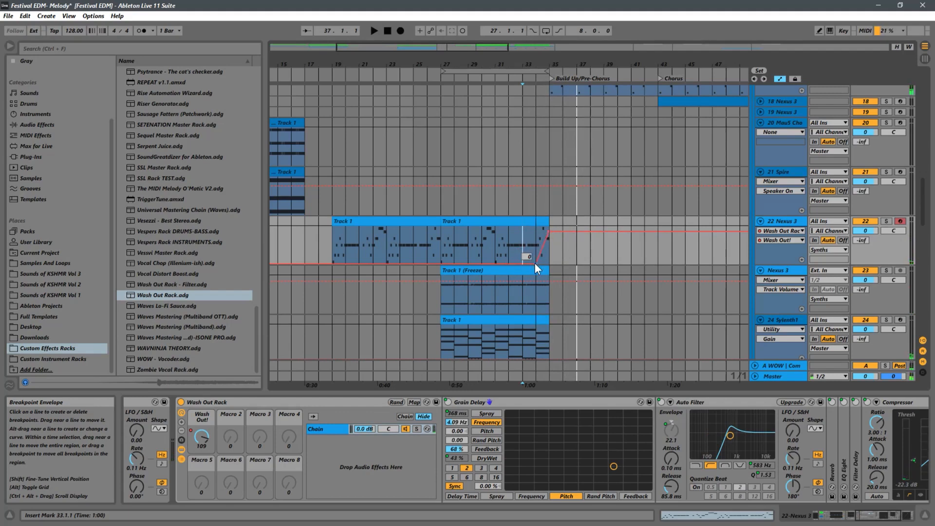
{"action": "key", "text": "space"}
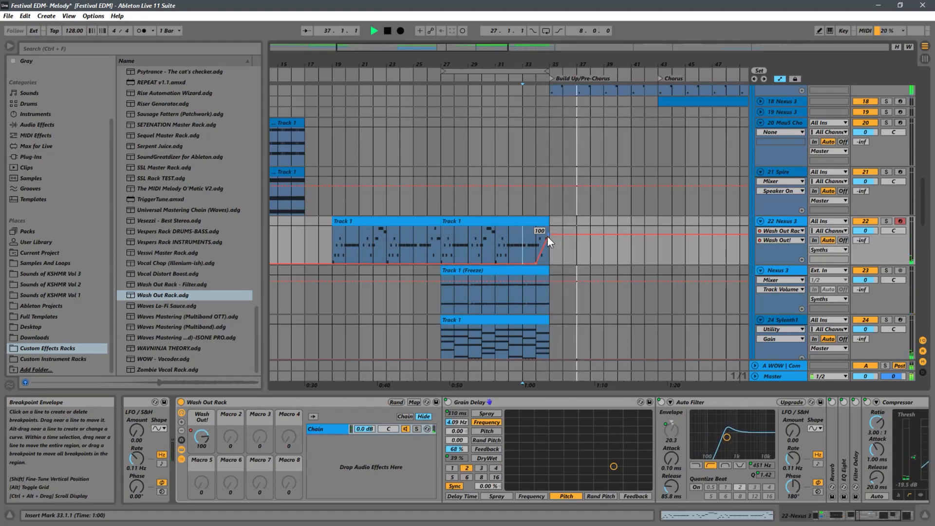
Delete bar 42, just before the Chorus, from the clip on the 17 Nexus 3 track.
{"action": "left_click_drag", "start_coordinate": [645, 64], "coordinate": [541, 61]}
{"action": "scroll", "coordinate": [532, 156], "scroll_direction": "up", "scroll_amount": 4}
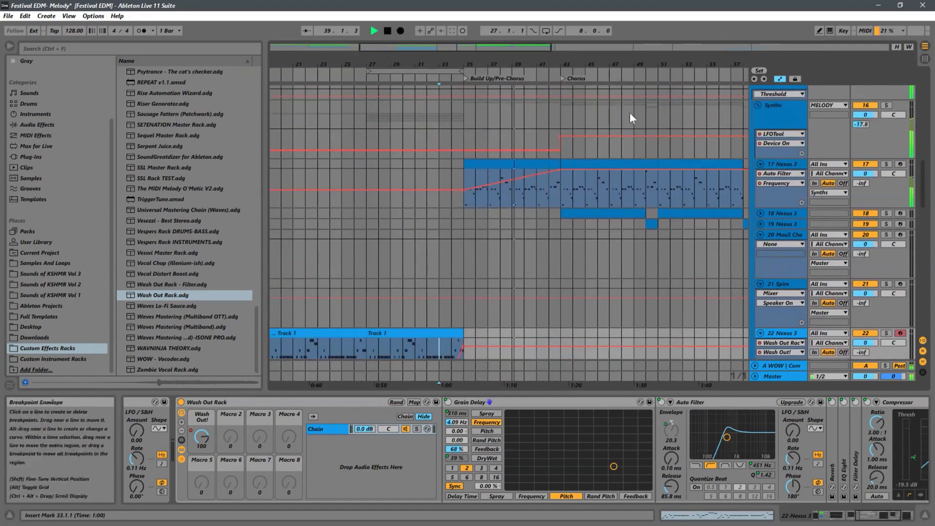
{"action": "left_click_drag", "start_coordinate": [512, 64], "coordinate": [483, 58]}
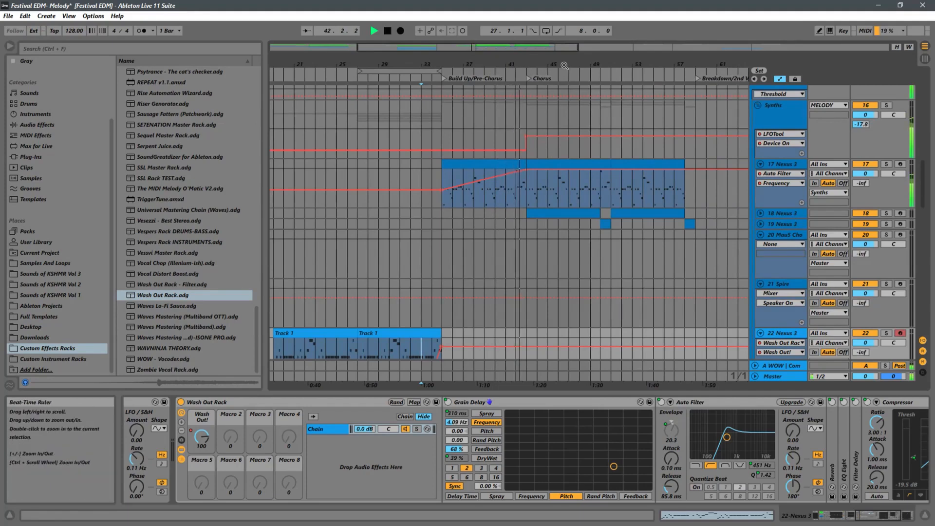
{"action": "key", "text": "space"}
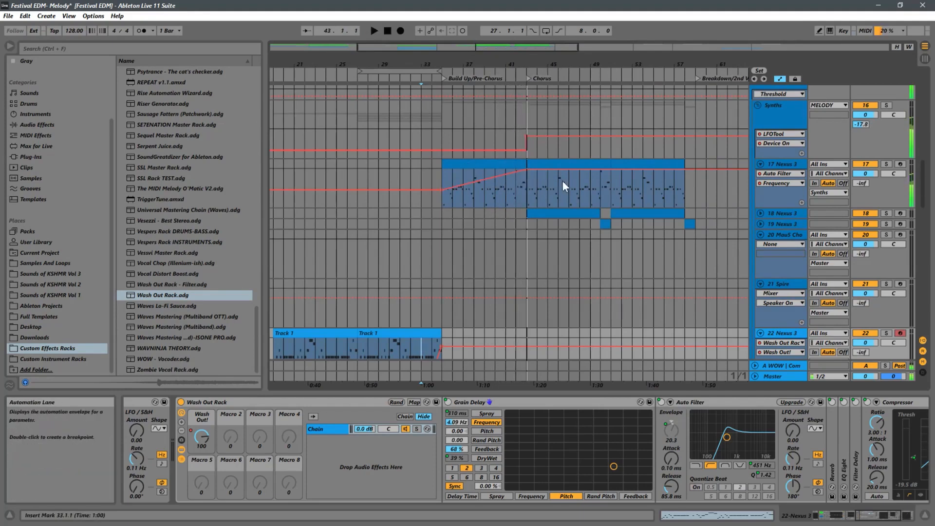
{"action": "left_click", "coordinate": [520, 163]}
Copy the one-bar clip at bar 50 on the 19 Nexus 3 track to bar 42, and play from bar 41.
{"action": "left_click", "coordinate": [606, 224]}
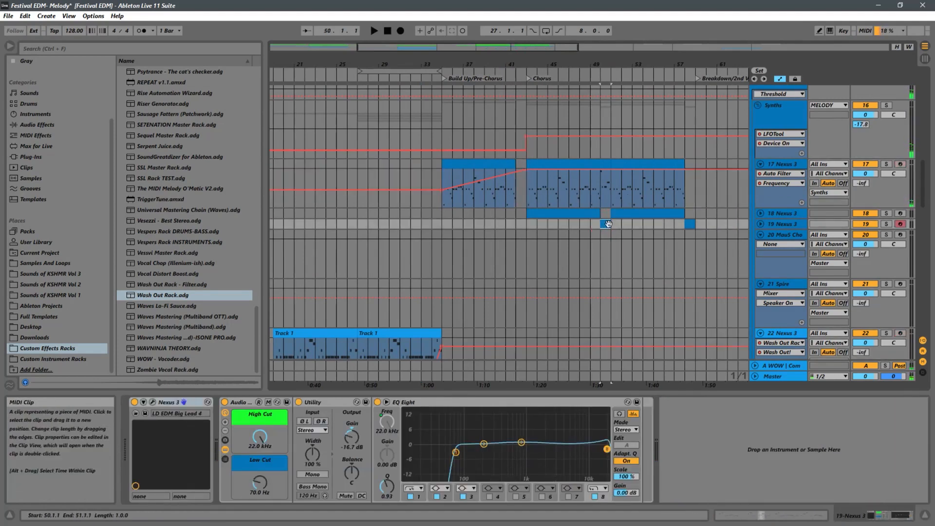
{"action": "left_click", "coordinate": [503, 224]}
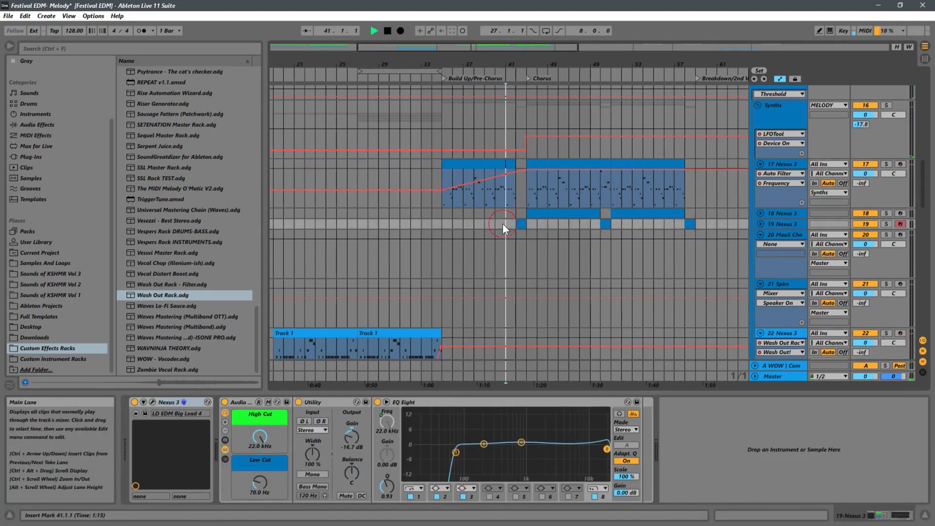
{"action": "key", "text": "space"}
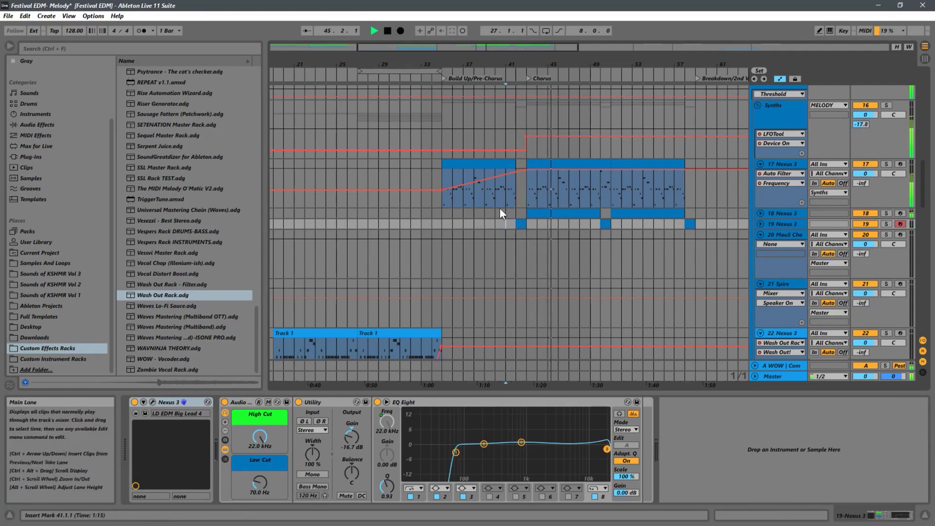
Delete the Toms and Hats clips from bar 43 up to bar 50 in the first half of the Chorus, and play from bar 42.
{"action": "scroll", "coordinate": [577, 200], "scroll_direction": "down", "scroll_amount": 5}
{"action": "scroll", "coordinate": [563, 203], "scroll_direction": "down", "scroll_amount": 7}
{"action": "key", "text": "space"}
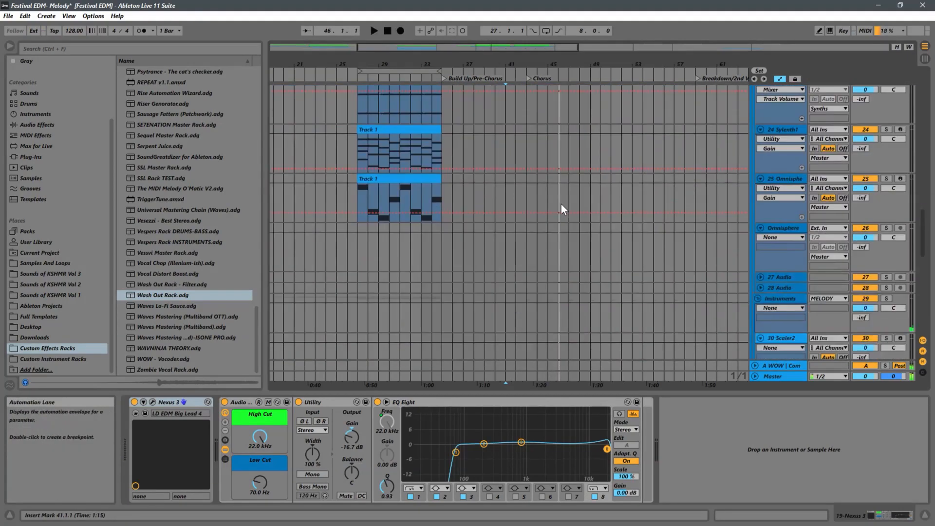
{"action": "scroll", "coordinate": [563, 205], "scroll_direction": "up", "scroll_amount": 7}
{"action": "scroll", "coordinate": [564, 204], "scroll_direction": "up", "scroll_amount": 15}
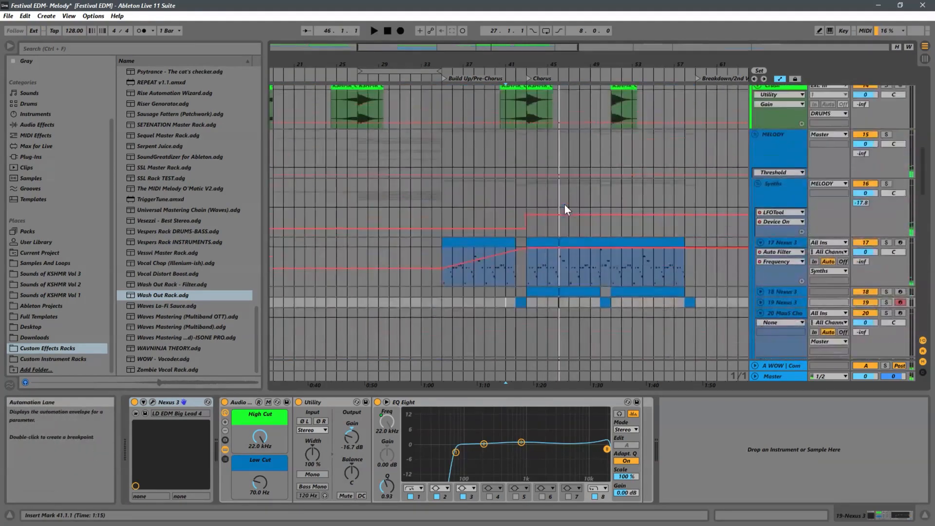
{"action": "scroll", "coordinate": [566, 204], "scroll_direction": "up", "scroll_amount": 5}
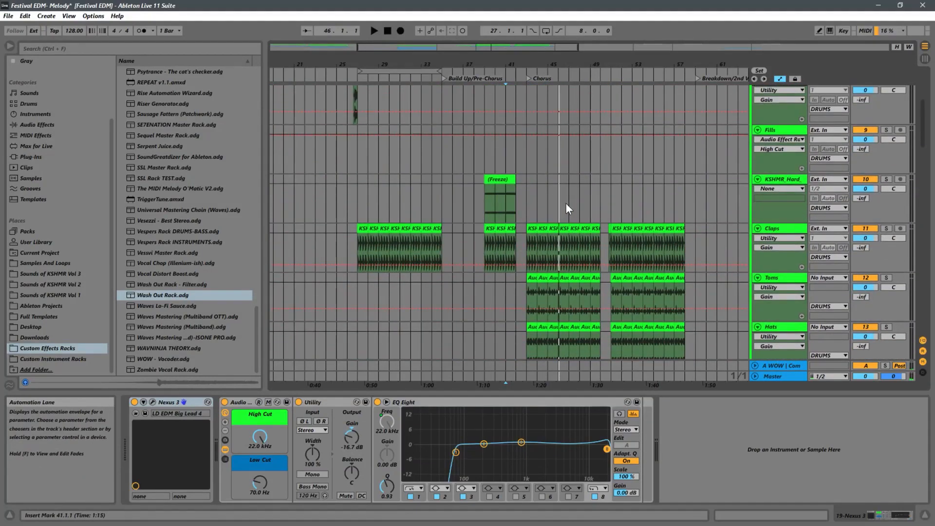
{"action": "scroll", "coordinate": [510, 225], "scroll_direction": "down", "scroll_amount": 2}
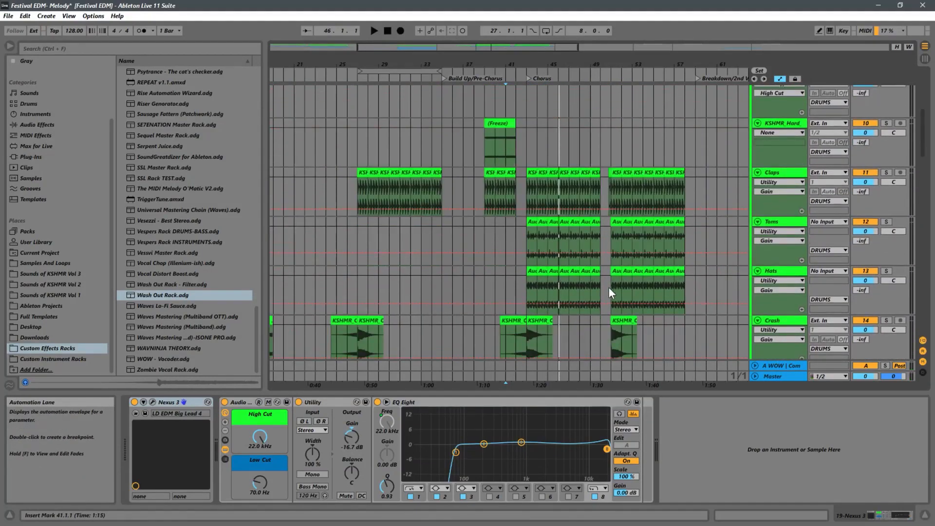
{"action": "left_click_drag", "start_coordinate": [604, 278], "coordinate": [524, 220]}
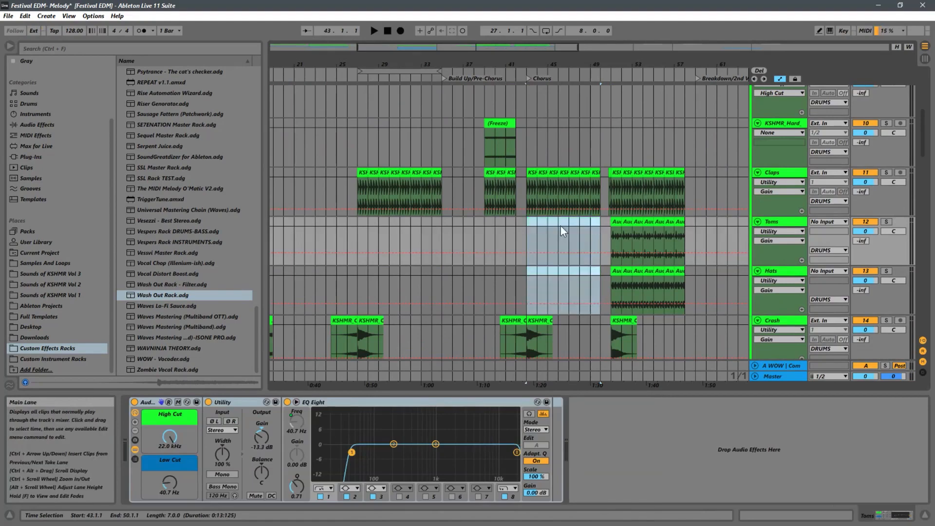
{"action": "key", "text": "Delete"}
{"action": "left_click", "coordinate": [518, 234]}
Copy bar 26 of the 8 KSHMR_Big_Snare track, with its snare hit, to bar 50 on the same track.
{"action": "scroll", "coordinate": [549, 231], "scroll_direction": "up", "scroll_amount": 9}
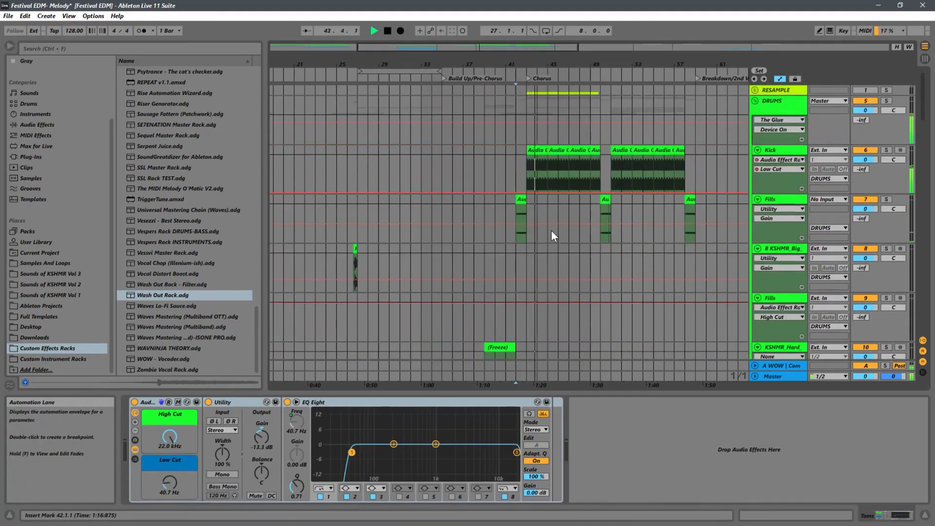
{"action": "scroll", "coordinate": [551, 230], "scroll_direction": "down", "scroll_amount": 5}
{"action": "scroll", "coordinate": [551, 230], "scroll_direction": "down", "scroll_amount": 12}
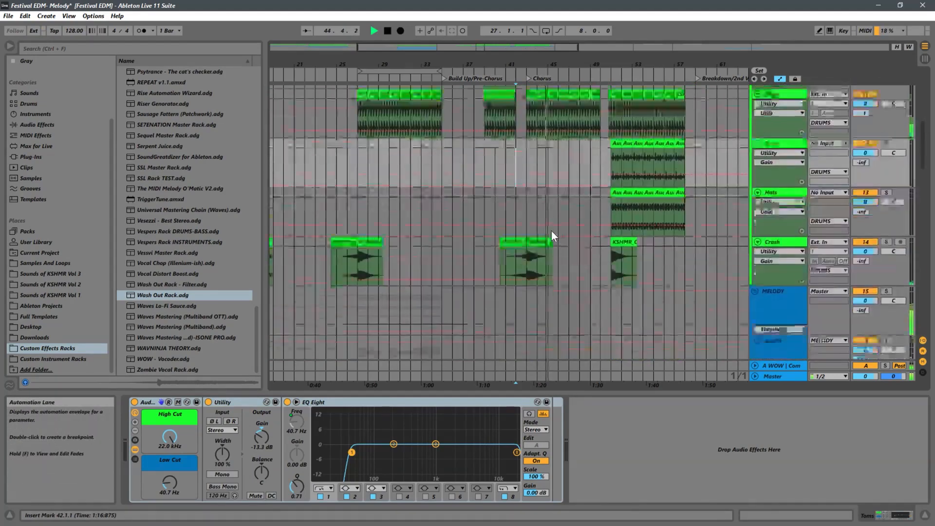
{"action": "scroll", "coordinate": [551, 230], "scroll_direction": "up", "scroll_amount": 10}
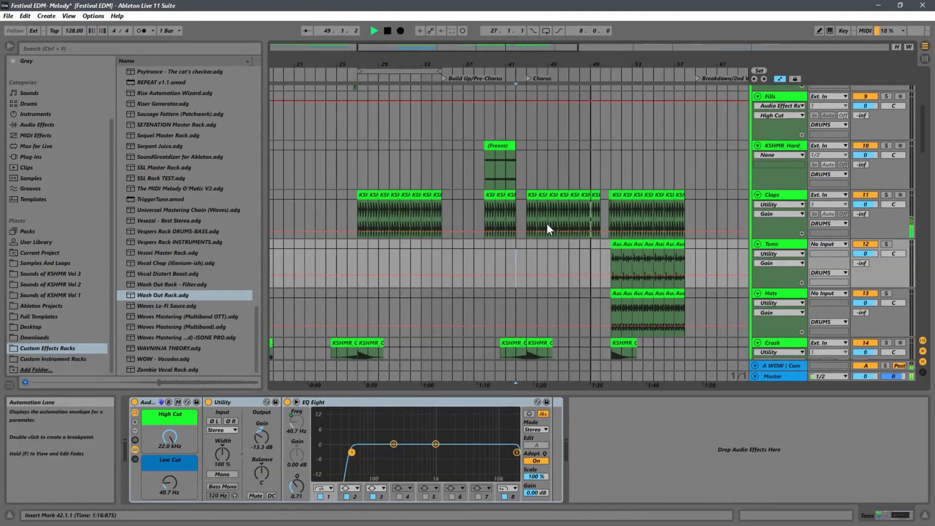
{"action": "scroll", "coordinate": [575, 221], "scroll_direction": "down", "scroll_amount": 1}
{"action": "scroll", "coordinate": [584, 218], "scroll_direction": "up", "scroll_amount": 5}
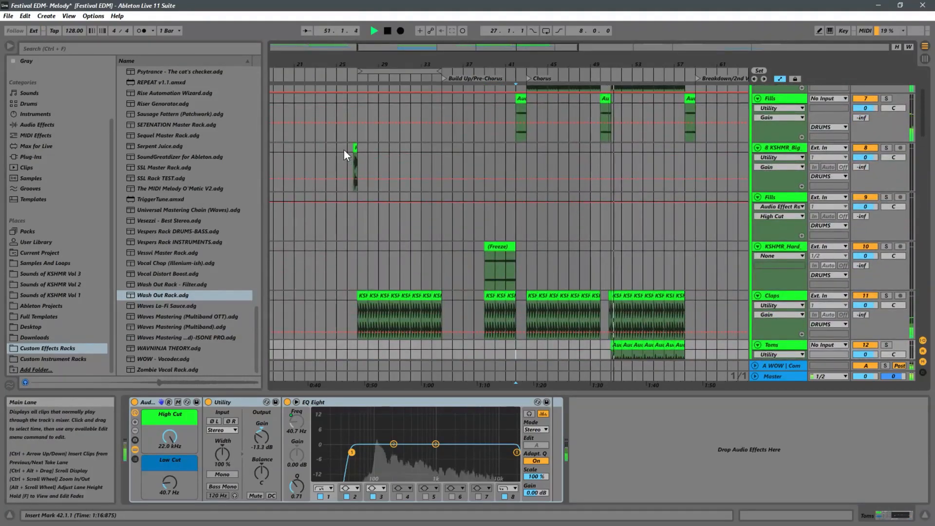
{"action": "left_click_drag", "start_coordinate": [349, 148], "coordinate": [358, 148]}
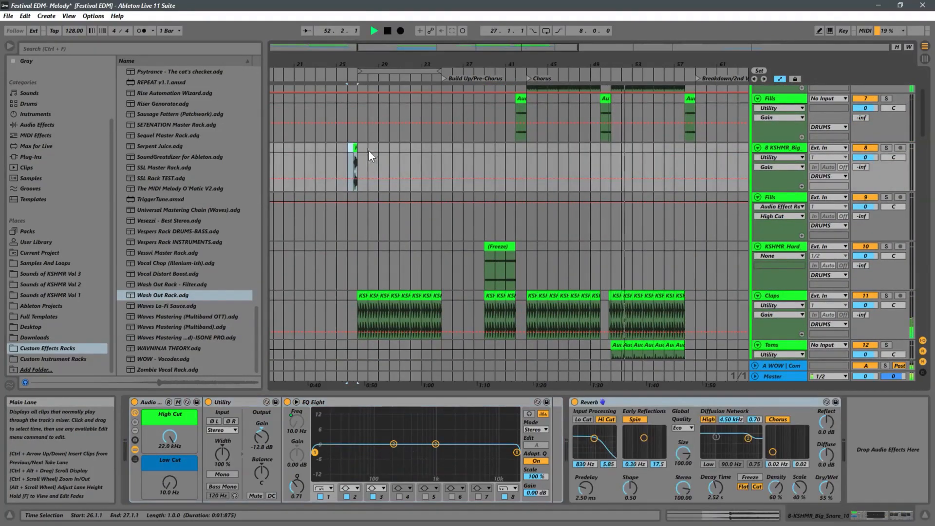
{"action": "left_click", "coordinate": [601, 150]}
{"action": "key", "text": "ctrl+v"}
Delete the last beat of bar 50, from 50.4.1 to 51.1.1, on the 7 Fills track, and play from bar 50.
{"action": "left_click_drag", "start_coordinate": [617, 58], "coordinate": [632, 148]}
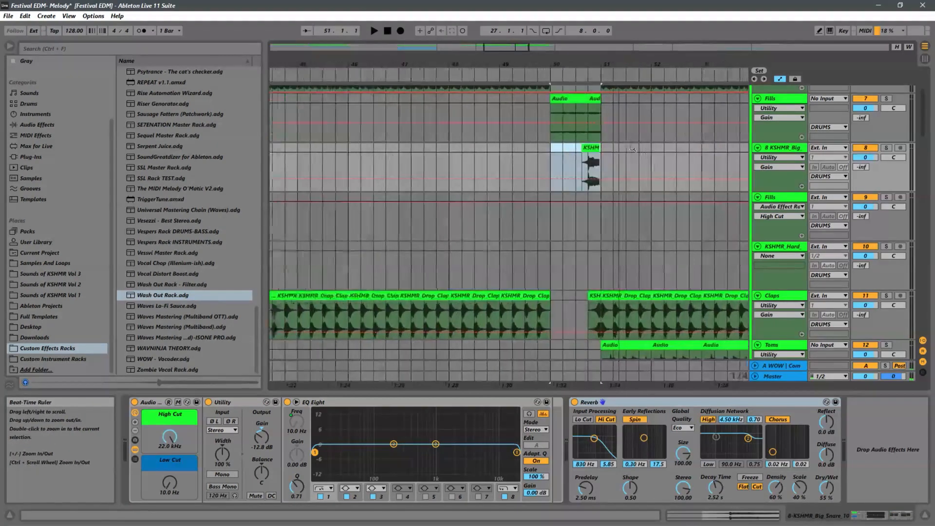
{"action": "left_click_drag", "start_coordinate": [602, 105], "coordinate": [589, 105]}
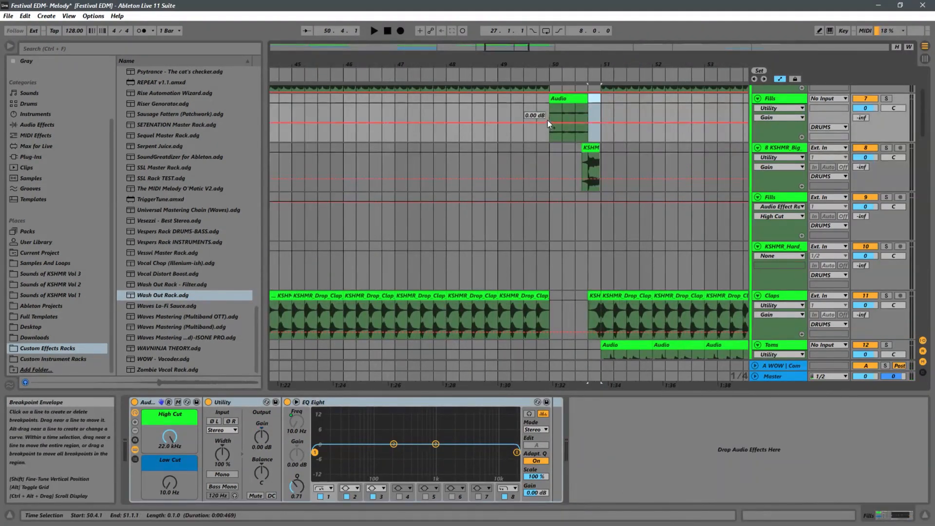
{"action": "key", "text": "Delete"}
{"action": "left_click", "coordinate": [552, 154]}
{"action": "key", "text": "space"}
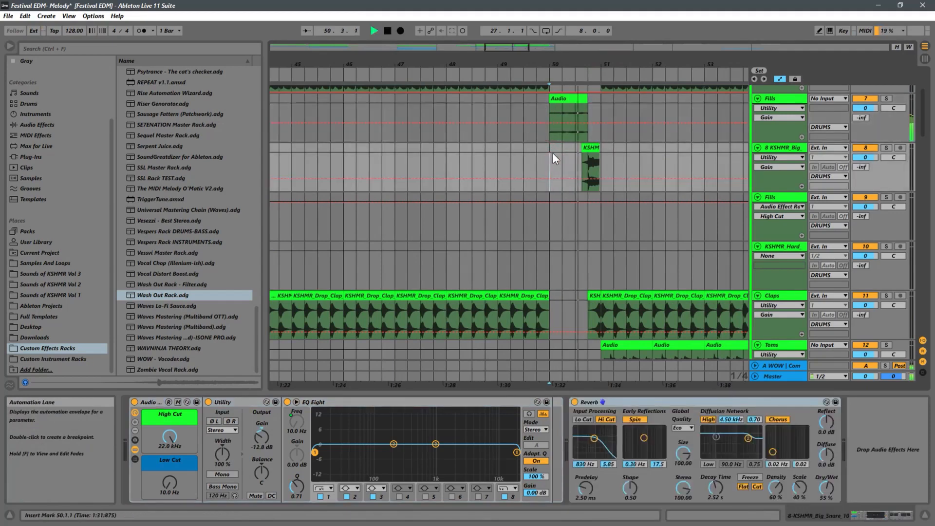
{"action": "left_click", "coordinate": [530, 138]}
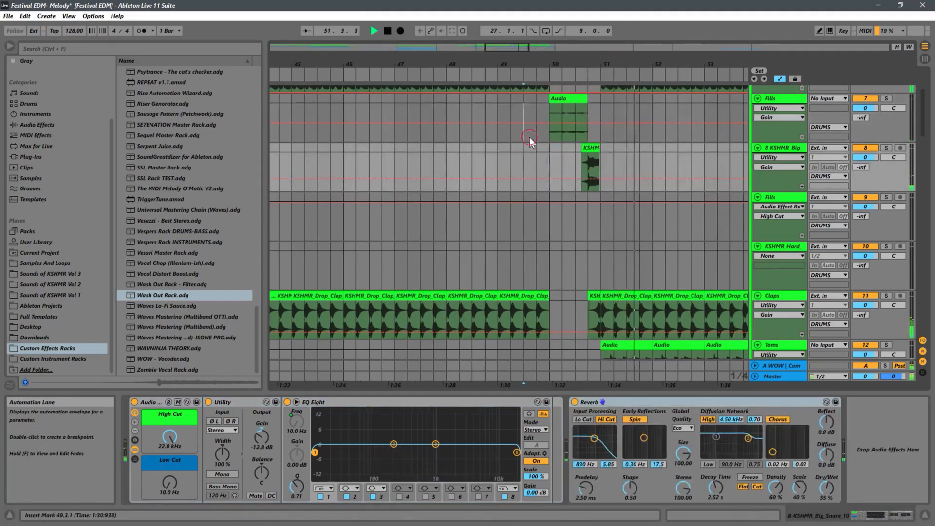
Copy bar 50 of the 8 KSHMR_Big_Snare track to bar 42, just before the Chorus.
{"action": "left_click_drag", "start_coordinate": [587, 64], "coordinate": [613, 7]}
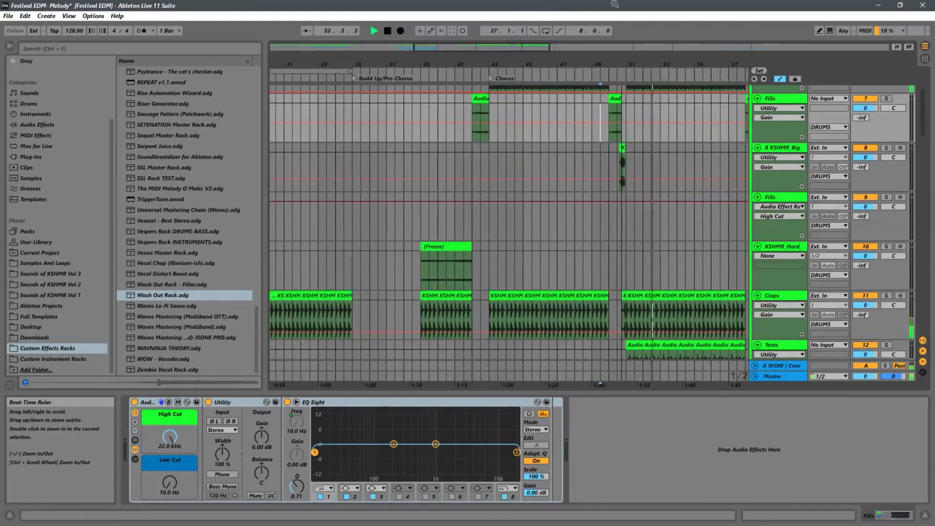
{"action": "left_click_drag", "start_coordinate": [481, 64], "coordinate": [471, 83]}
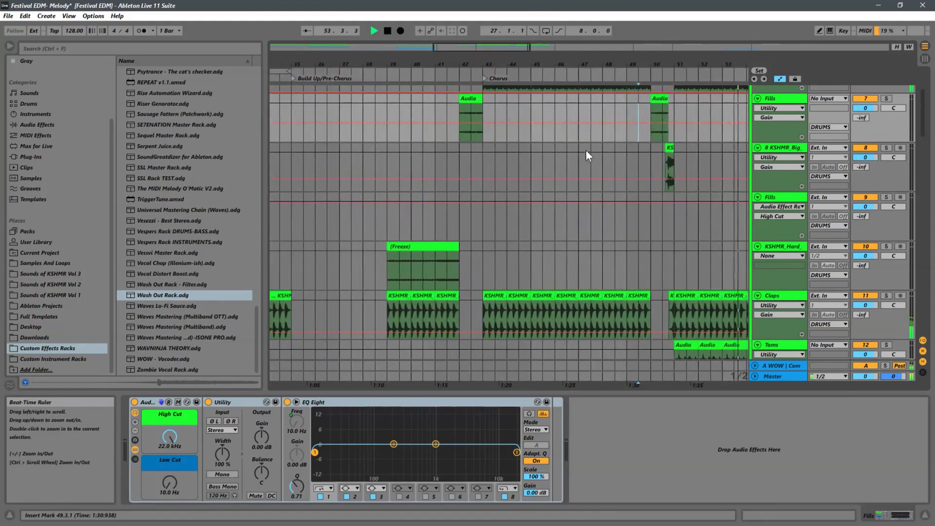
{"action": "left_click_drag", "start_coordinate": [651, 158], "coordinate": [680, 147]}
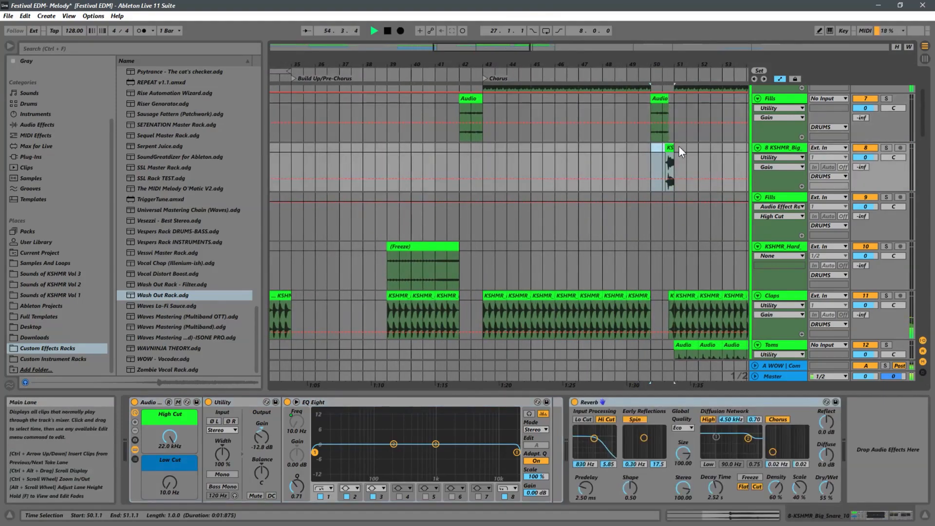
{"action": "left_click", "coordinate": [462, 154]}
{"action": "key", "text": "ctrl+v"}
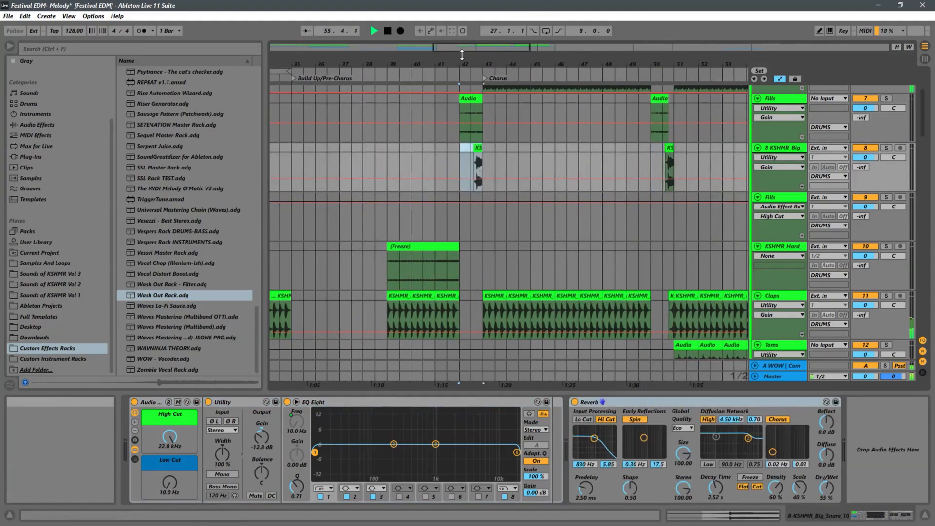
Shorten the bar 42 clip on the 7 Fills track to end at 42.4.1, and play the transition from 41.3.1.
{"action": "left_click_drag", "start_coordinate": [461, 55], "coordinate": [454, 115]}
{"action": "left_click", "coordinate": [493, 106]}
{"action": "key", "text": "space"}
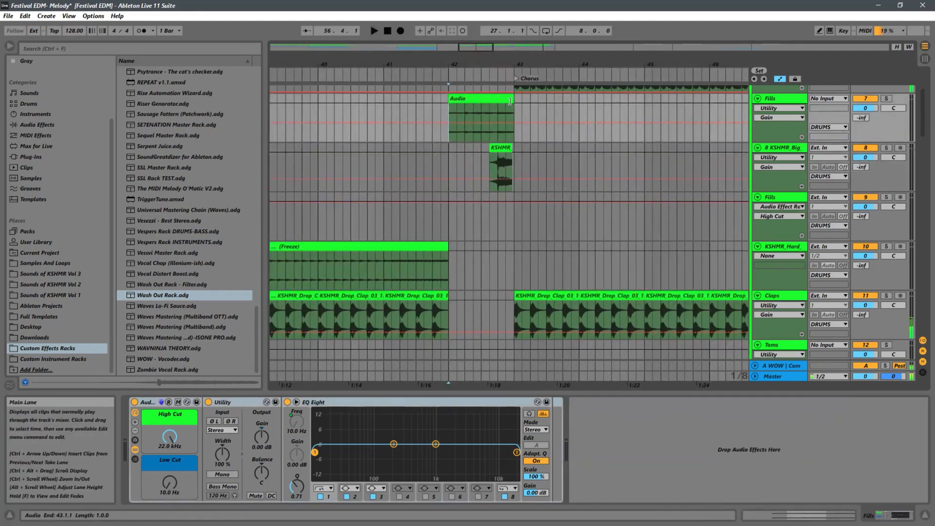
{"action": "key", "text": "space"}
{"action": "left_click_drag", "start_coordinate": [510, 101], "coordinate": [495, 101]}
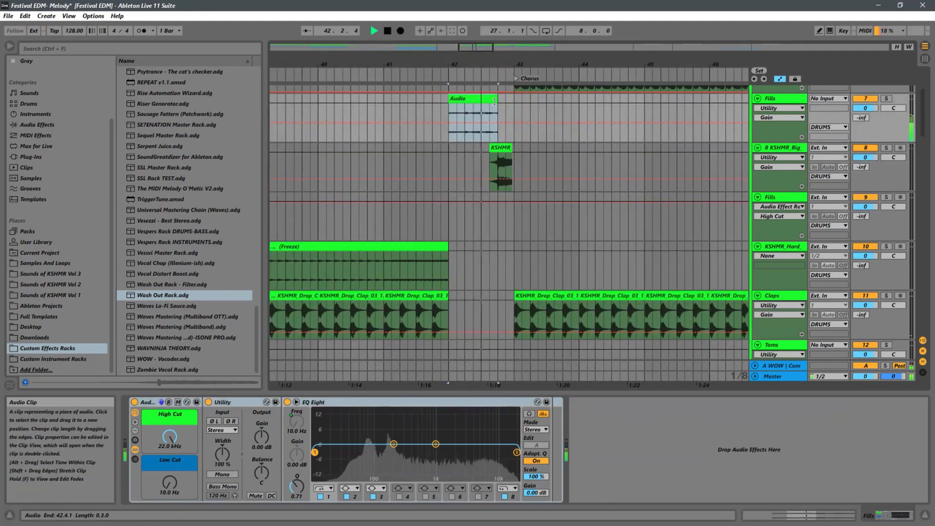
{"action": "left_click", "coordinate": [444, 108]}
{"action": "left_click", "coordinate": [416, 111]}
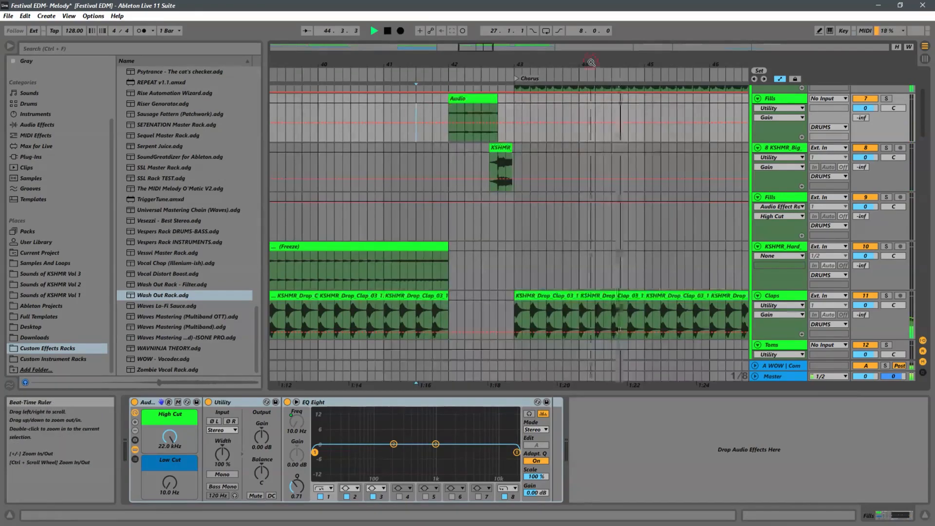
{"action": "left_click_drag", "start_coordinate": [590, 62], "coordinate": [458, 5]}
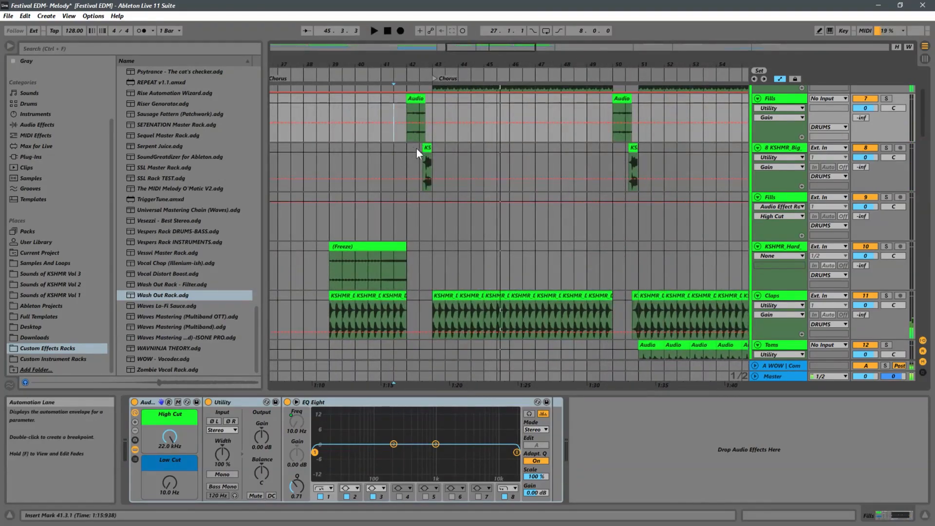
{"action": "key", "text": "space"}
Copy bar 50 of the 8 KSHMR_Big_Snare track to bar 58, just before the Breakdown/2nd Verse.
{"action": "scroll", "coordinate": [448, 147], "scroll_direction": "down", "scroll_amount": 5}
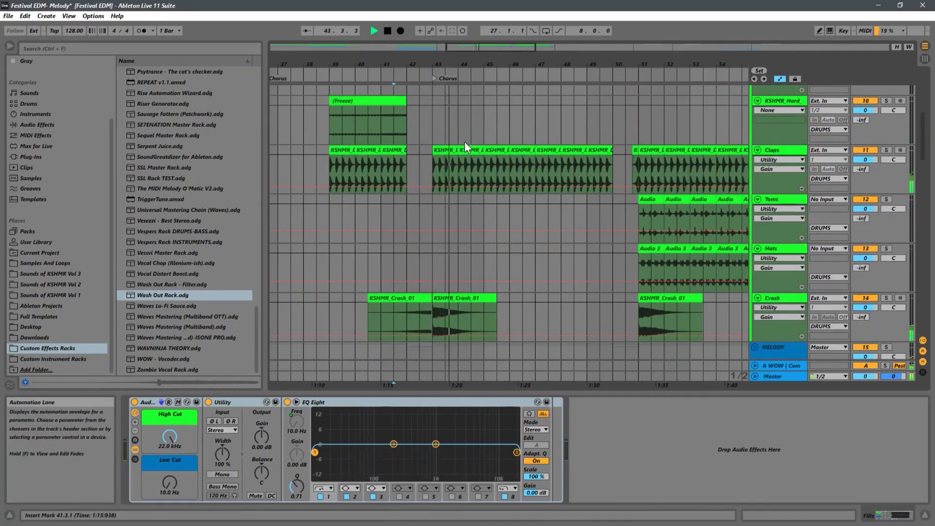
{"action": "left_click_drag", "start_coordinate": [487, 64], "coordinate": [547, 30]}
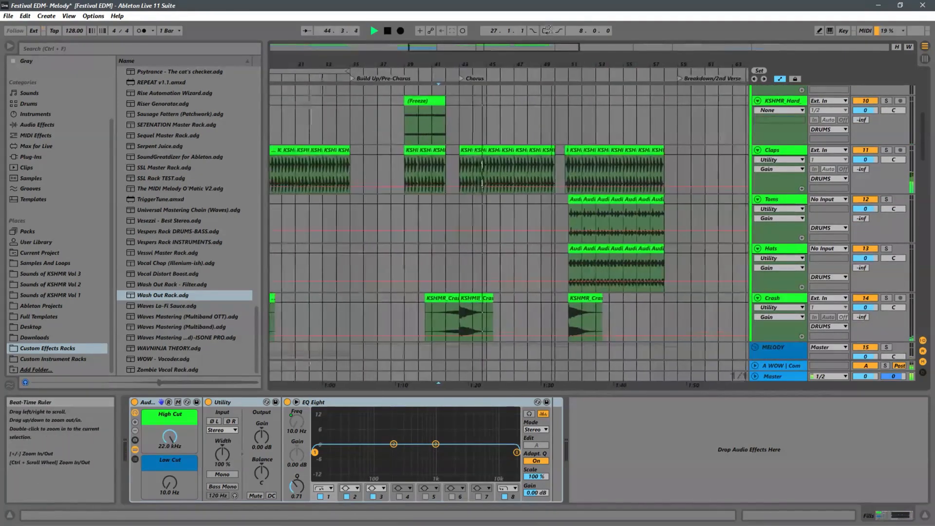
{"action": "scroll", "coordinate": [569, 184], "scroll_direction": "up", "scroll_amount": 8}
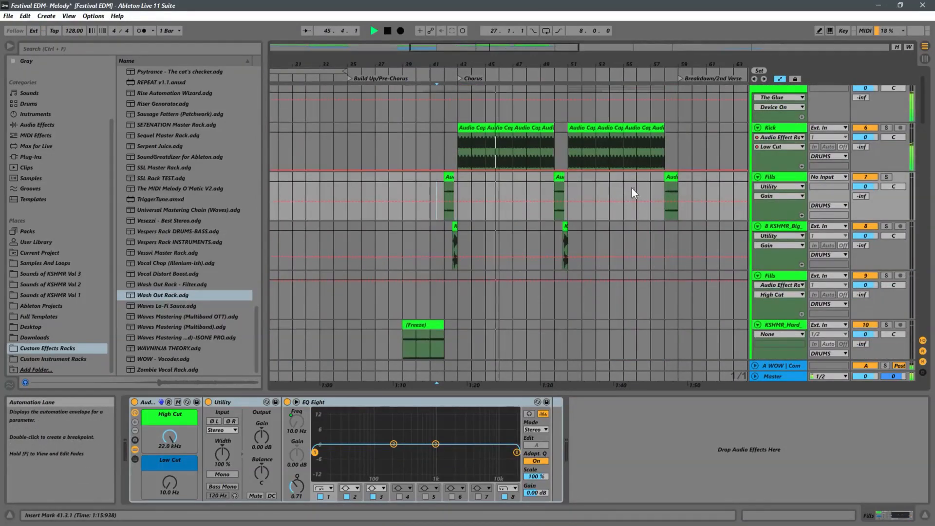
{"action": "left_click_drag", "start_coordinate": [711, 64], "coordinate": [711, 92]}
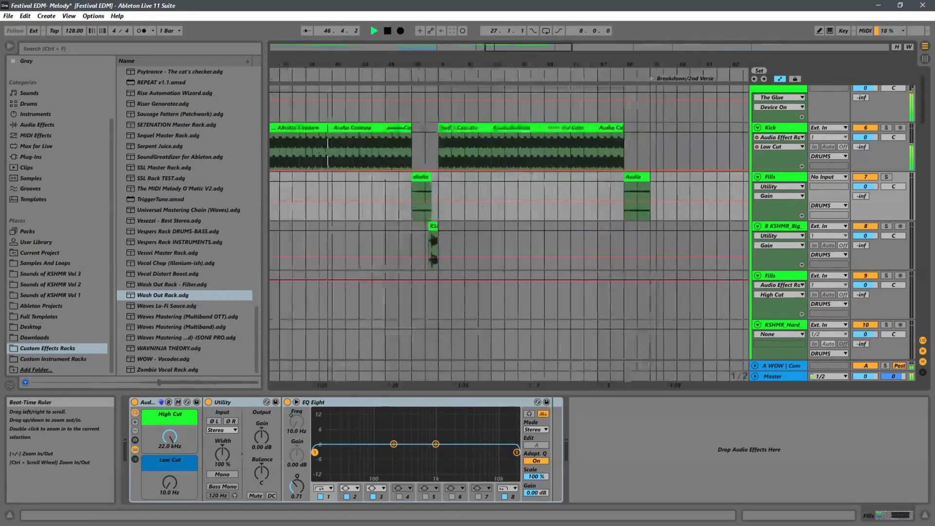
{"action": "left_click_drag", "start_coordinate": [382, 234], "coordinate": [410, 225]}
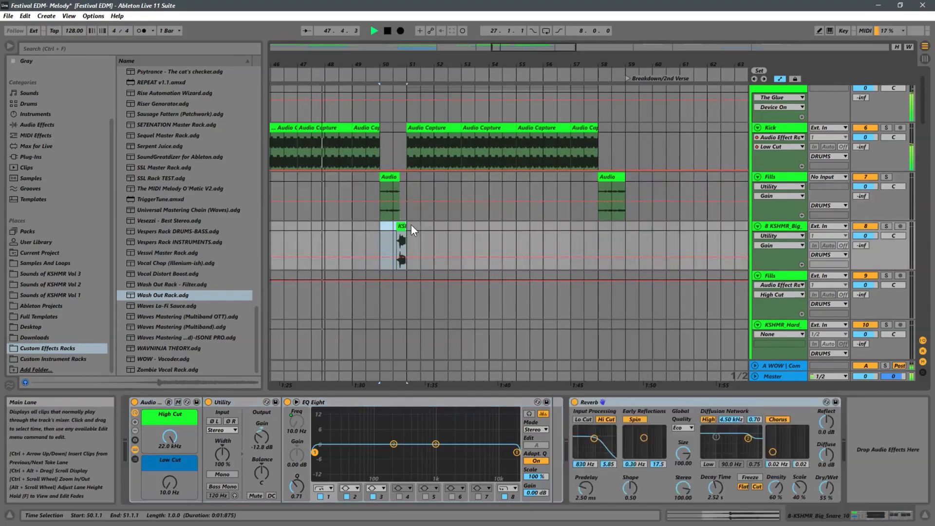
{"action": "key", "text": "ctrl+c"}
{"action": "left_click", "coordinate": [598, 233]}
{"action": "key", "text": "ctrl+v"}
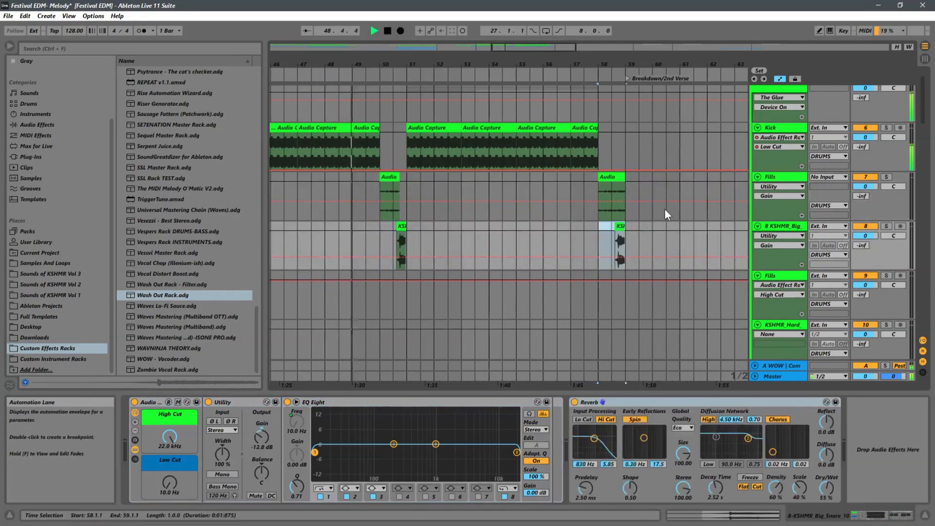
Shorten the bar 58 clip on the 7 Fills track to end at 58.4.1.
{"action": "key", "text": "plus"}
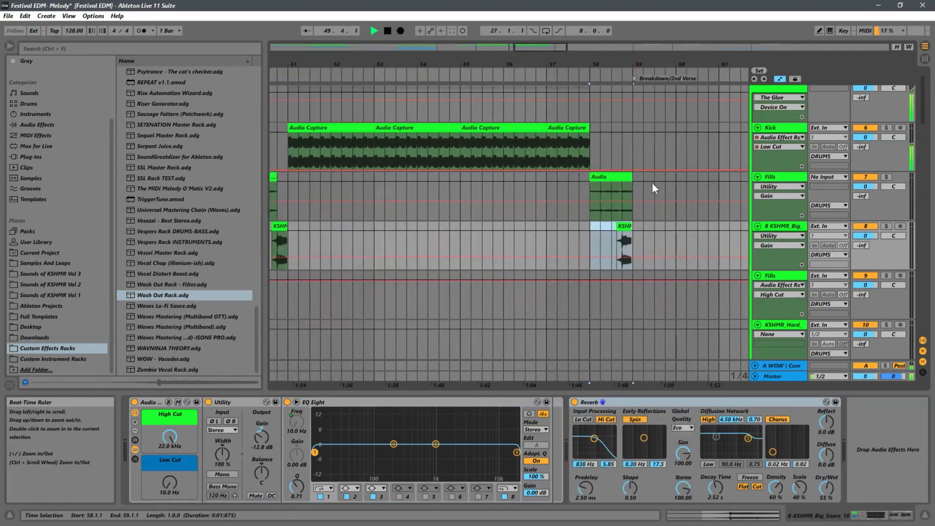
{"action": "left_click", "coordinate": [620, 179]}
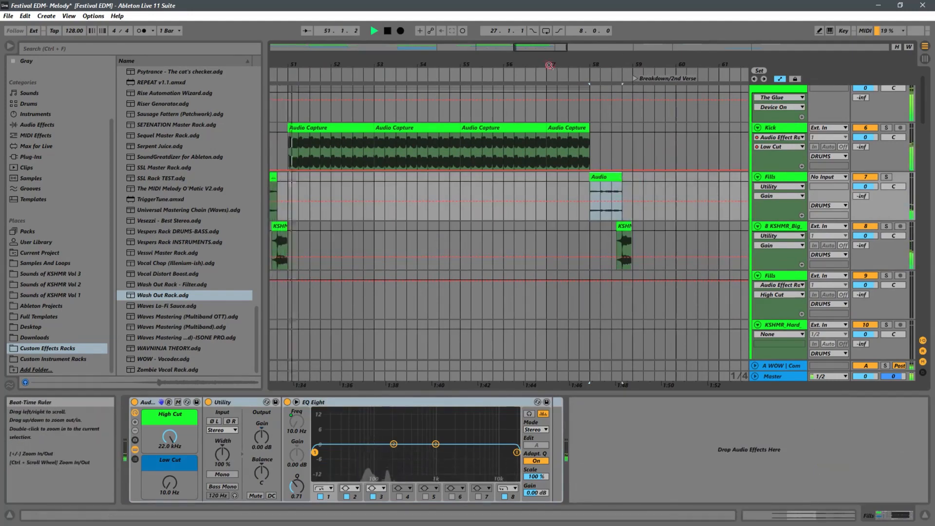
{"action": "left_click_drag", "start_coordinate": [609, 64], "coordinate": [609, 4]}
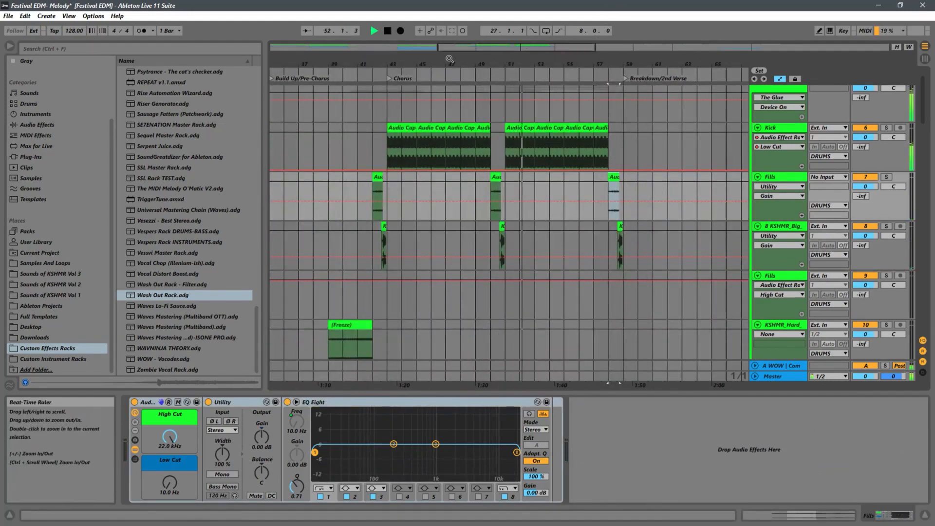
{"action": "left_click_drag", "start_coordinate": [441, 62], "coordinate": [542, 42]}
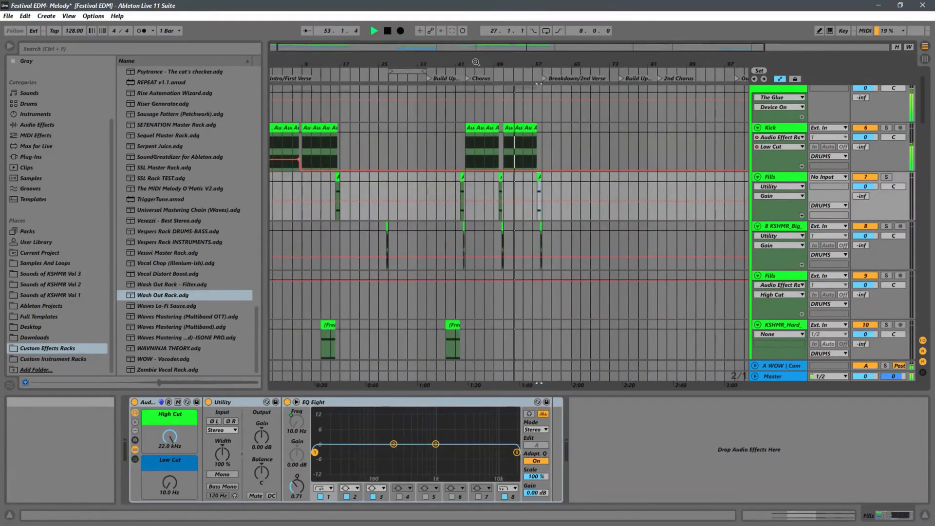
{"action": "left_click_drag", "start_coordinate": [476, 63], "coordinate": [527, 96]}
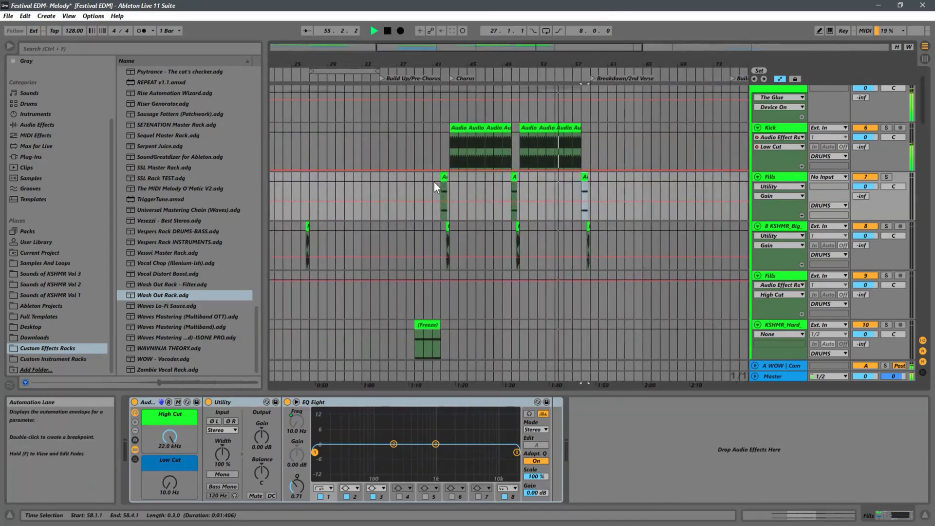
{"action": "scroll", "coordinate": [437, 181], "scroll_direction": "down", "scroll_amount": 3}
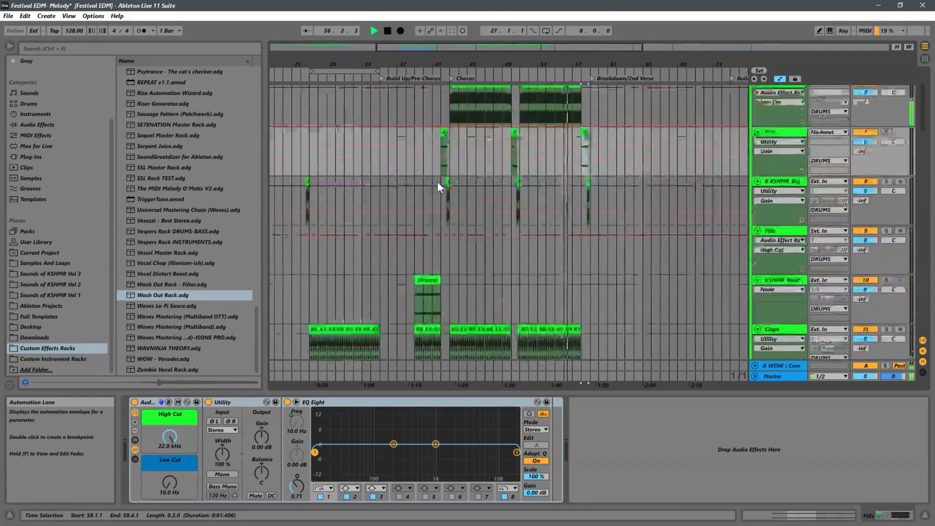
{"action": "scroll", "coordinate": [437, 181], "scroll_direction": "down", "scroll_amount": 15}
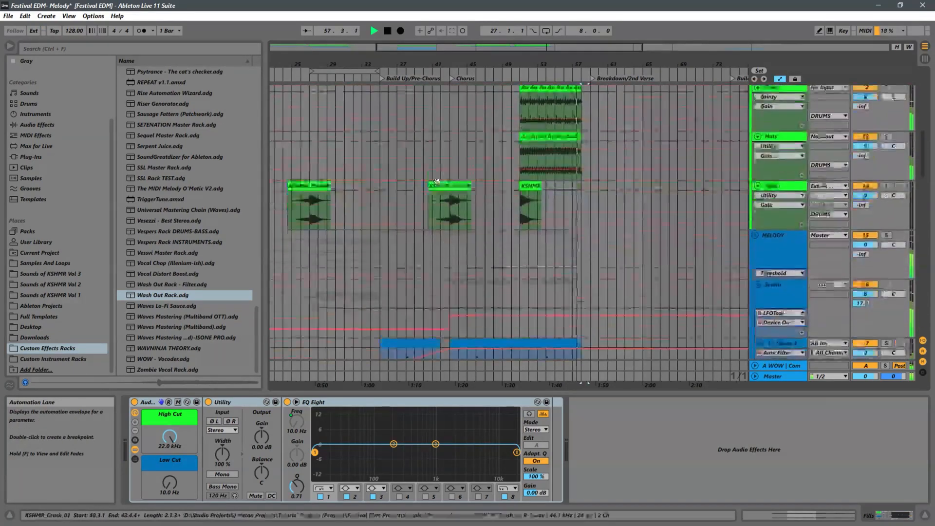
Copy the reversed crash and crash around the Chorus start on the Crash track so the copies meet at 58.1.1.
{"action": "scroll", "coordinate": [437, 181], "scroll_direction": "down", "scroll_amount": 2}
{"action": "key", "text": "space"}
{"action": "left_click", "coordinate": [442, 152]}
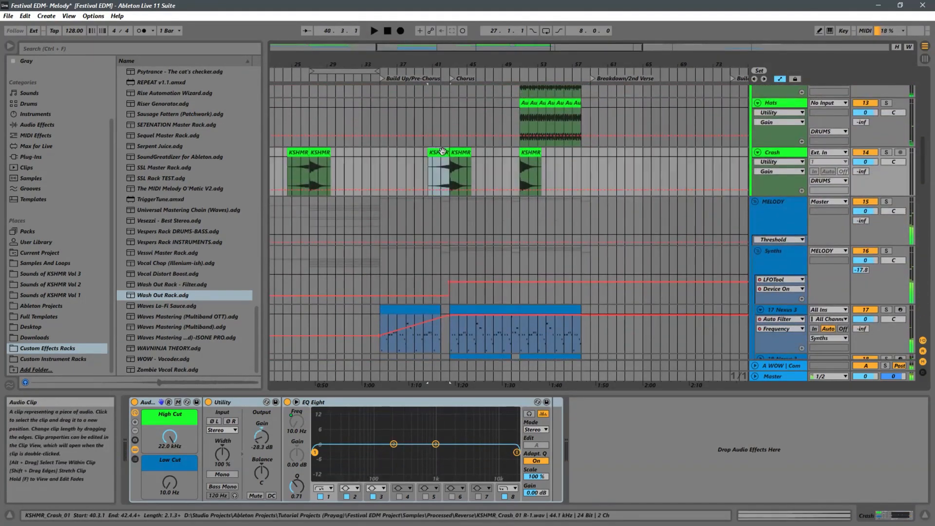
{"action": "left_click_drag", "start_coordinate": [443, 152], "coordinate": [569, 160]}
{"action": "left_click", "coordinate": [465, 151]}
{"action": "left_click_drag", "start_coordinate": [467, 152], "coordinate": [597, 153]}
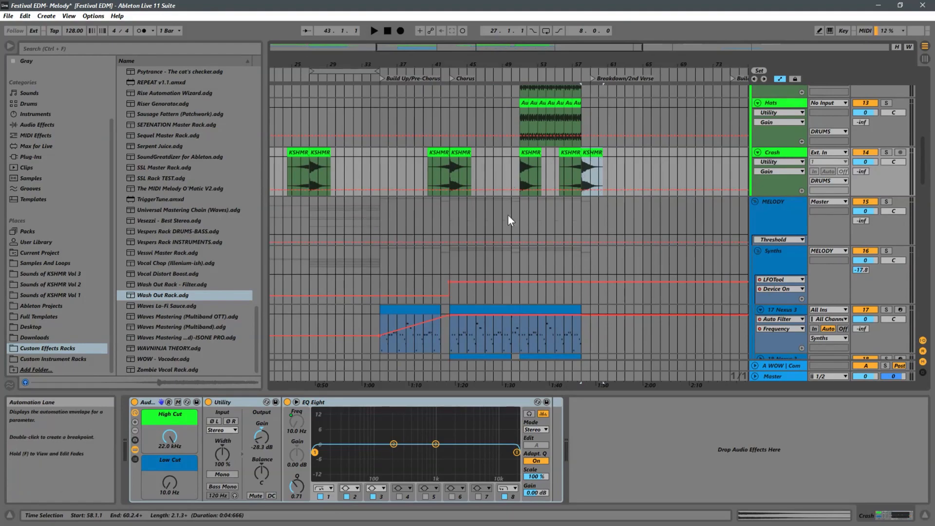
Play the arrangement from 15.1.1 and examine the drum, synth, instrument and bass tracks across the first verse.
{"action": "scroll", "coordinate": [475, 224], "scroll_direction": "up", "scroll_amount": 6}
{"action": "scroll", "coordinate": [476, 220], "scroll_direction": "up", "scroll_amount": 5}
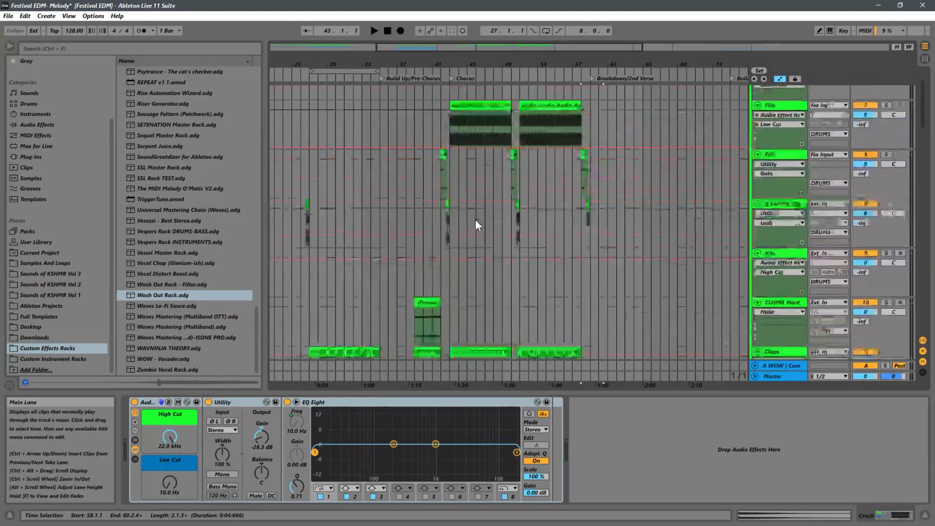
{"action": "left_click_drag", "start_coordinate": [349, 64], "coordinate": [540, 43]}
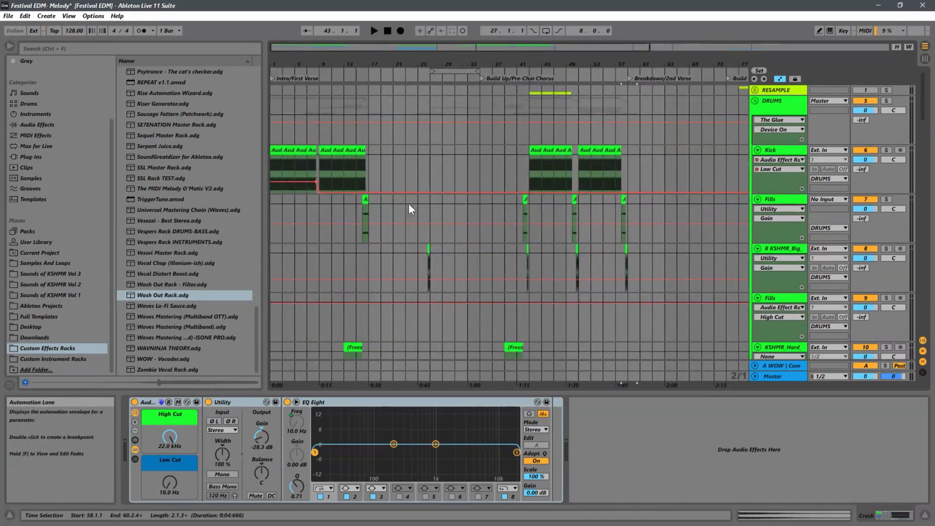
{"action": "left_click", "coordinate": [276, 268]}
{"action": "left_click", "coordinate": [367, 267]}
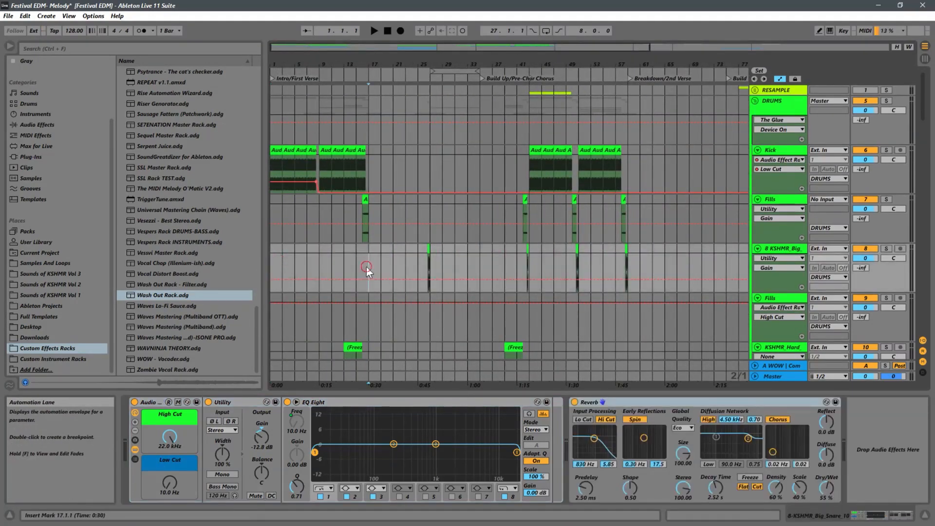
{"action": "scroll", "coordinate": [409, 249], "scroll_direction": "down", "scroll_amount": 5}
{"action": "key", "text": "space"}
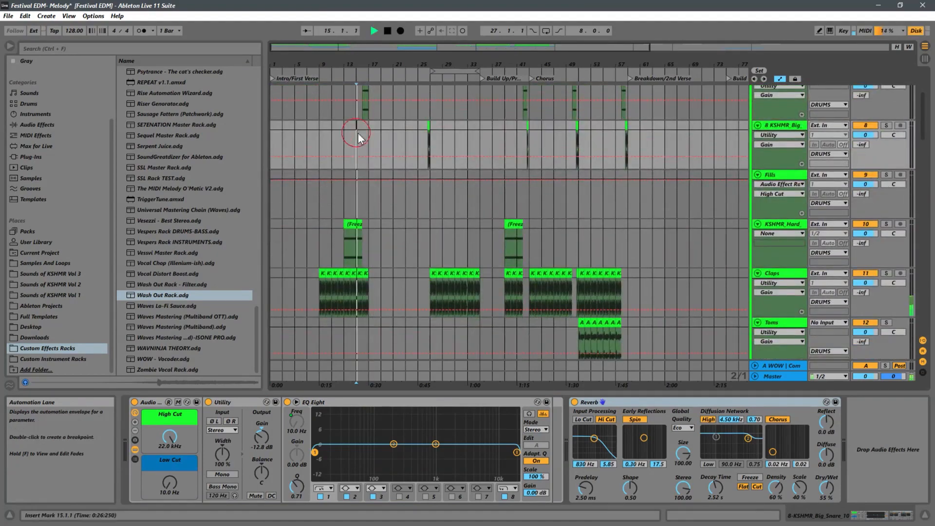
{"action": "left_click", "coordinate": [357, 136]}
{"action": "scroll", "coordinate": [415, 141], "scroll_direction": "down", "scroll_amount": 3}
{"action": "scroll", "coordinate": [464, 149], "scroll_direction": "down", "scroll_amount": 3}
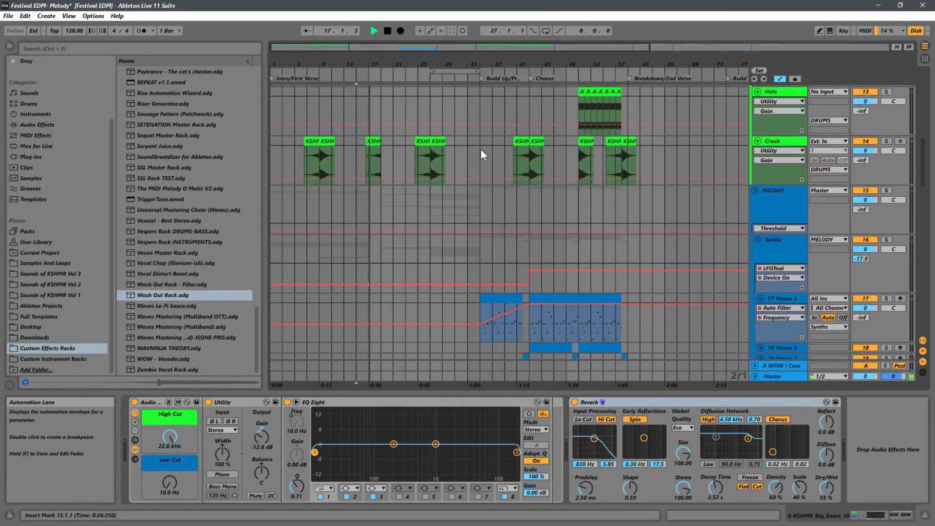
{"action": "scroll", "coordinate": [467, 148], "scroll_direction": "down", "scroll_amount": 3}
{"action": "scroll", "coordinate": [458, 151], "scroll_direction": "down", "scroll_amount": 3}
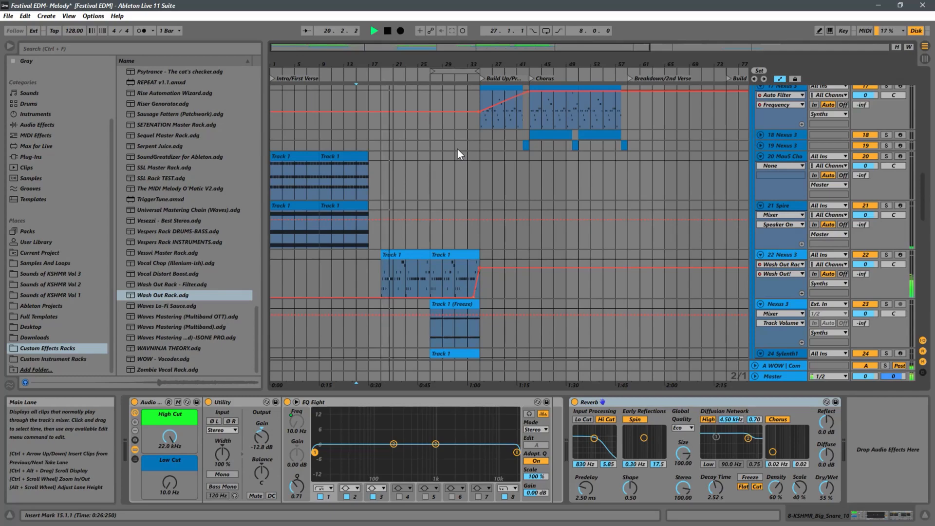
{"action": "scroll", "coordinate": [456, 151], "scroll_direction": "down", "scroll_amount": 3}
{"action": "scroll", "coordinate": [448, 149], "scroll_direction": "down", "scroll_amount": 2}
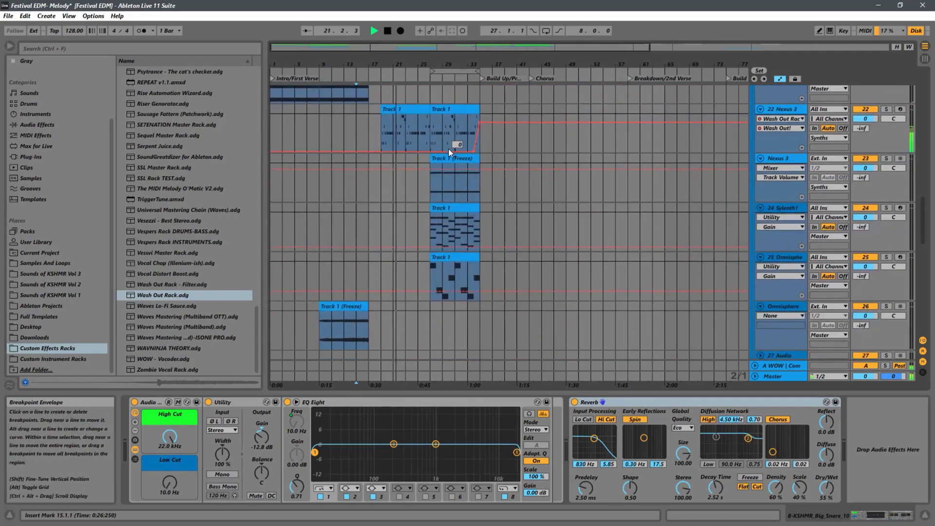
{"action": "scroll", "coordinate": [449, 149], "scroll_direction": "down", "scroll_amount": 1}
{"action": "scroll", "coordinate": [449, 149], "scroll_direction": "down", "scroll_amount": 7}
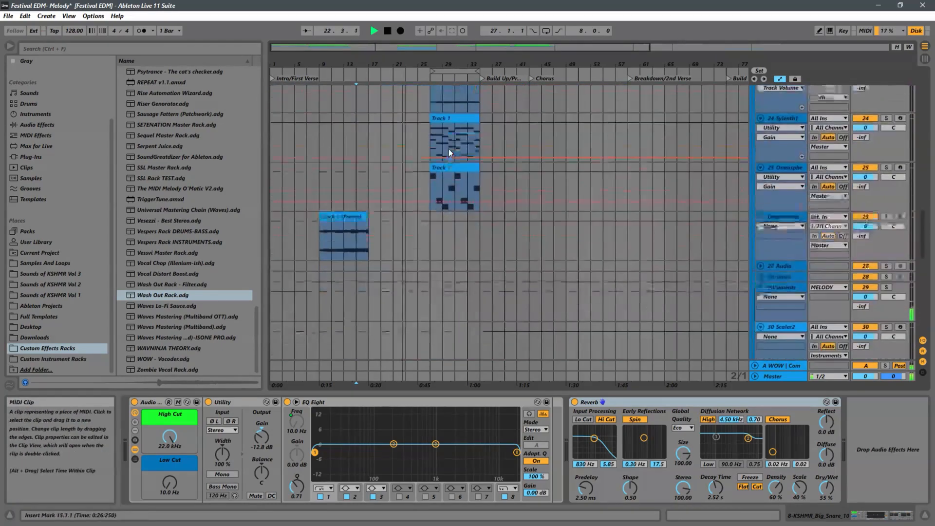
{"action": "scroll", "coordinate": [449, 149], "scroll_direction": "down", "scroll_amount": 1}
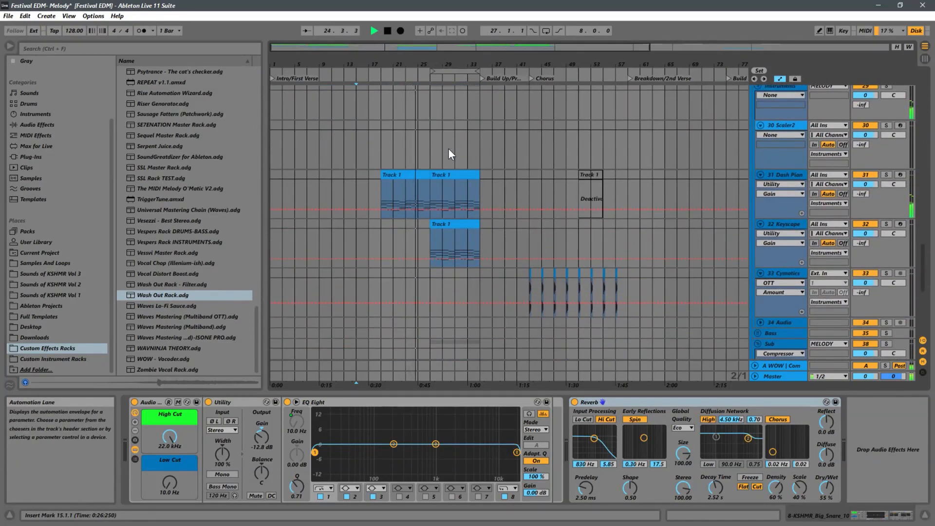
{"action": "scroll", "coordinate": [448, 149], "scroll_direction": "down", "scroll_amount": 1}
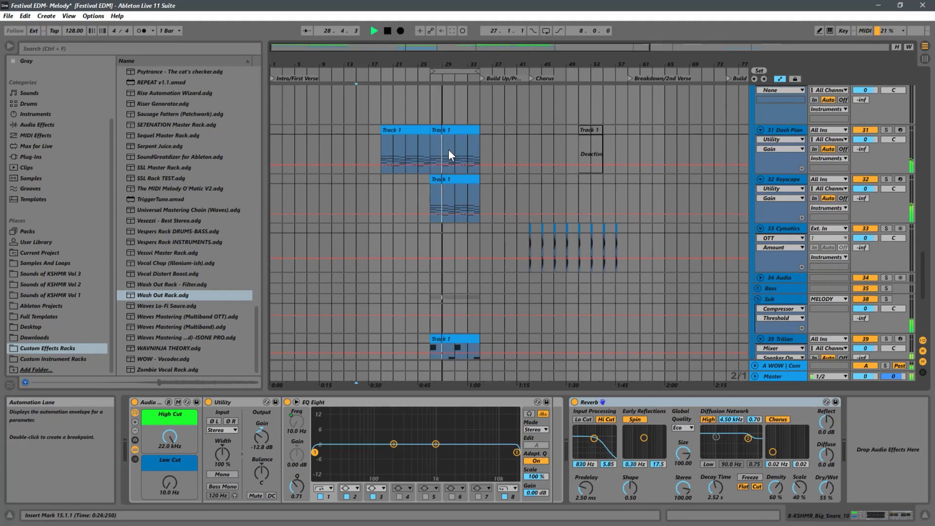
{"action": "scroll", "coordinate": [448, 150], "scroll_direction": "up", "scroll_amount": 5}
{"action": "scroll", "coordinate": [449, 149], "scroll_direction": "up", "scroll_amount": 10}
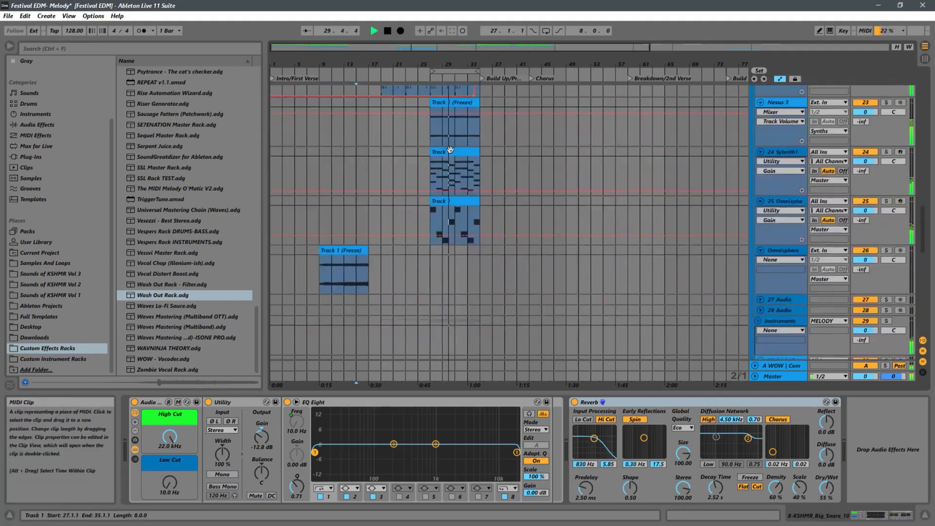
{"action": "scroll", "coordinate": [450, 149], "scroll_direction": "up", "scroll_amount": 10}
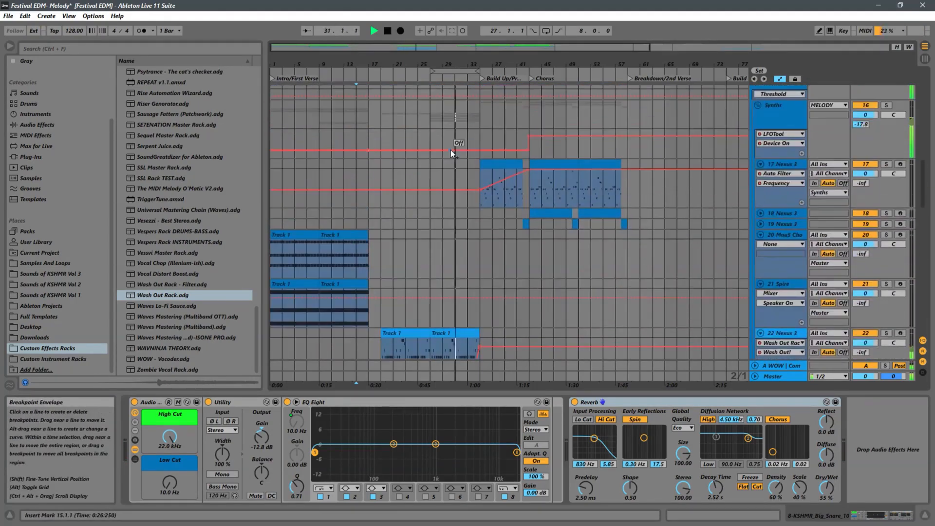
{"action": "scroll", "coordinate": [451, 150], "scroll_direction": "up", "scroll_amount": 3}
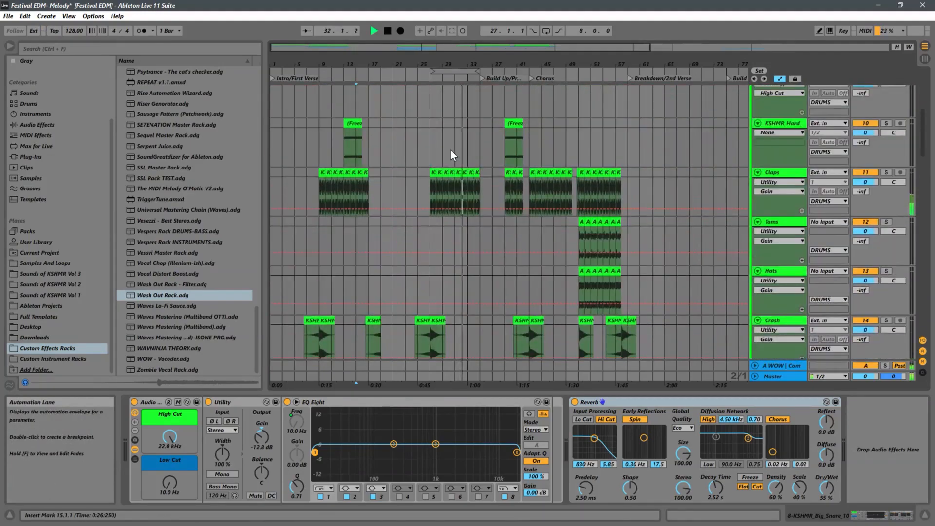
Copy the crash and reversed crash around bar 27 on the Crash track so they meet at the Build Up/Pre-Chorus start, with the reverse starting at 32.3.1.
{"action": "scroll", "coordinate": [450, 148], "scroll_direction": "down", "scroll_amount": 3}
{"action": "left_click", "coordinate": [440, 264]}
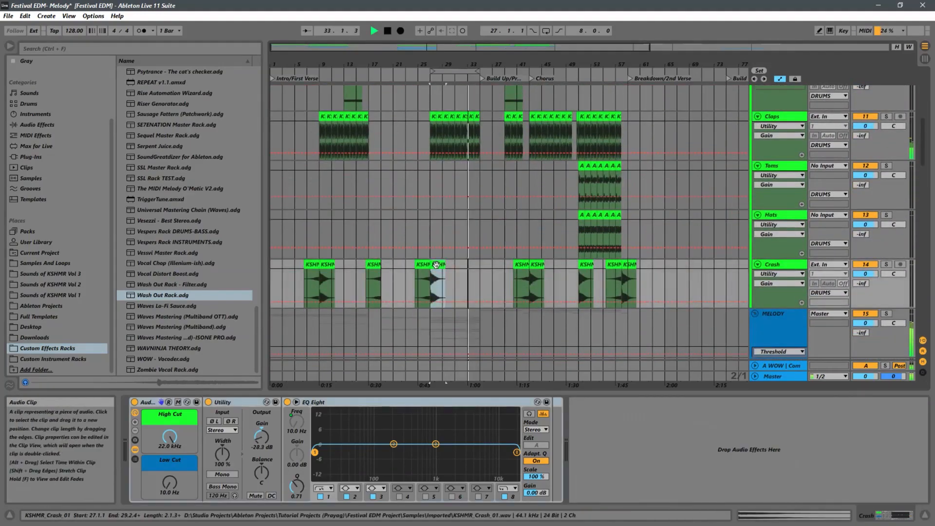
{"action": "left_click_drag", "start_coordinate": [441, 264], "coordinate": [489, 264]}
{"action": "left_click", "coordinate": [423, 265]}
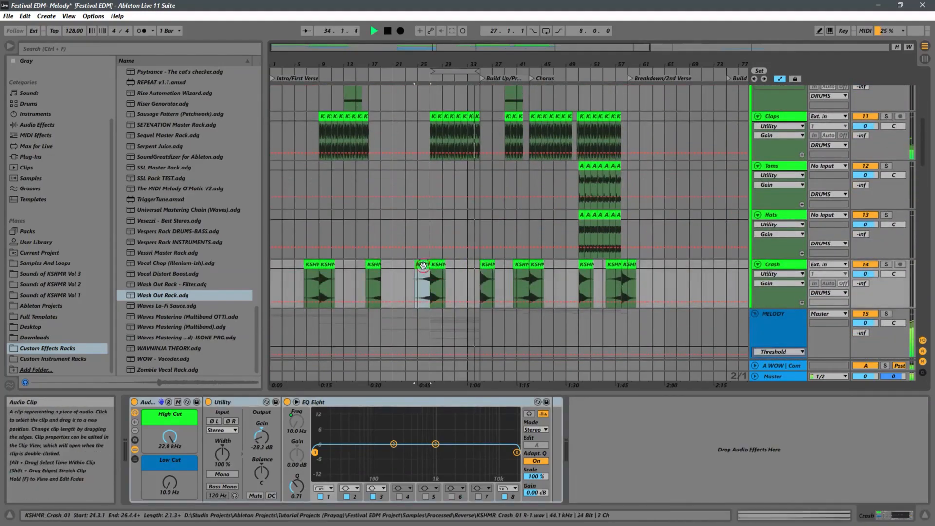
{"action": "left_click_drag", "start_coordinate": [419, 266], "coordinate": [466, 272]}
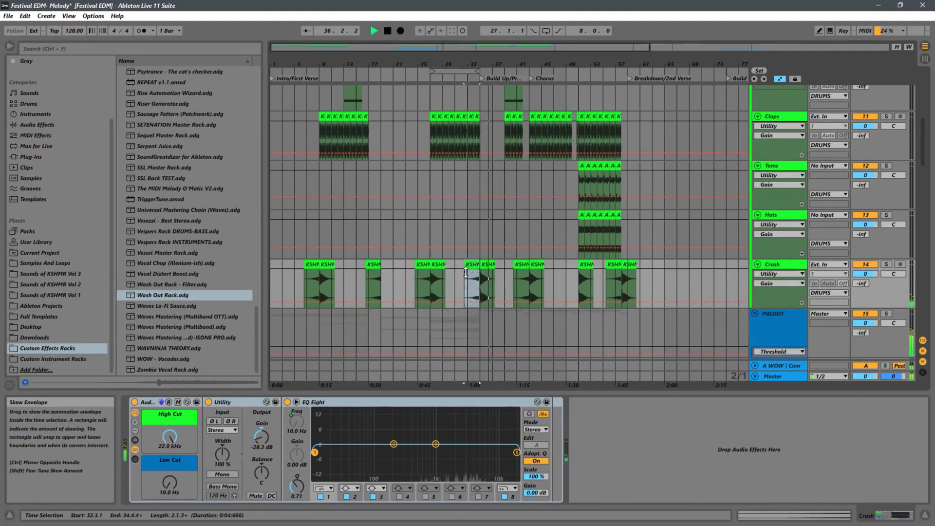
Listen through the Build Up/Pre-Chorus and Chorus while examining the drum clips, crashes and synth tracks around their transitions.
{"action": "left_click_drag", "start_coordinate": [487, 64], "coordinate": [511, 213]}
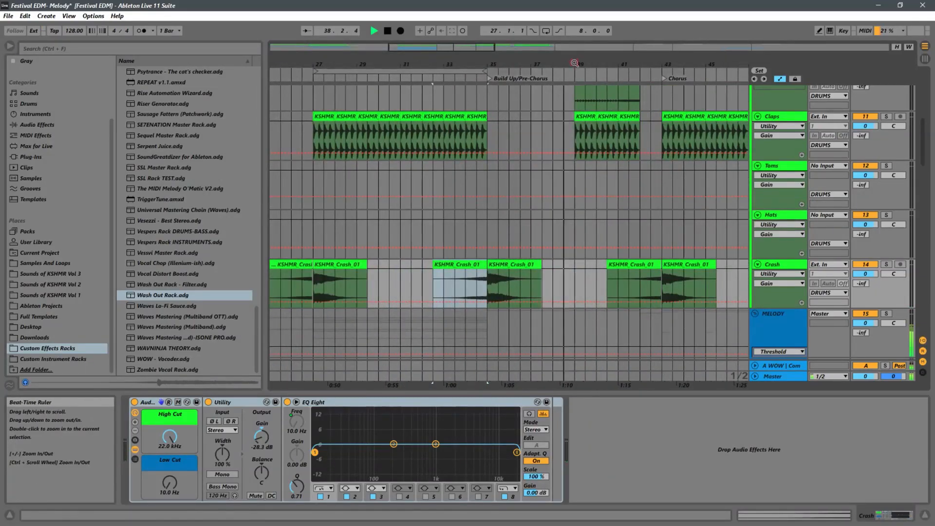
{"action": "left_click_drag", "start_coordinate": [571, 65], "coordinate": [512, 31]}
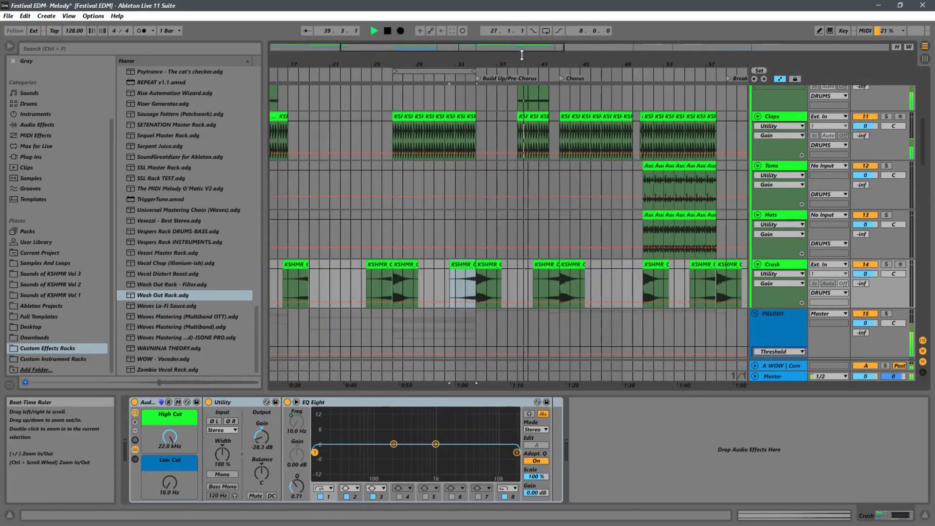
{"action": "scroll", "coordinate": [568, 167], "scroll_direction": "up", "scroll_amount": 3}
{"action": "scroll", "coordinate": [572, 167], "scroll_direction": "up", "scroll_amount": 6}
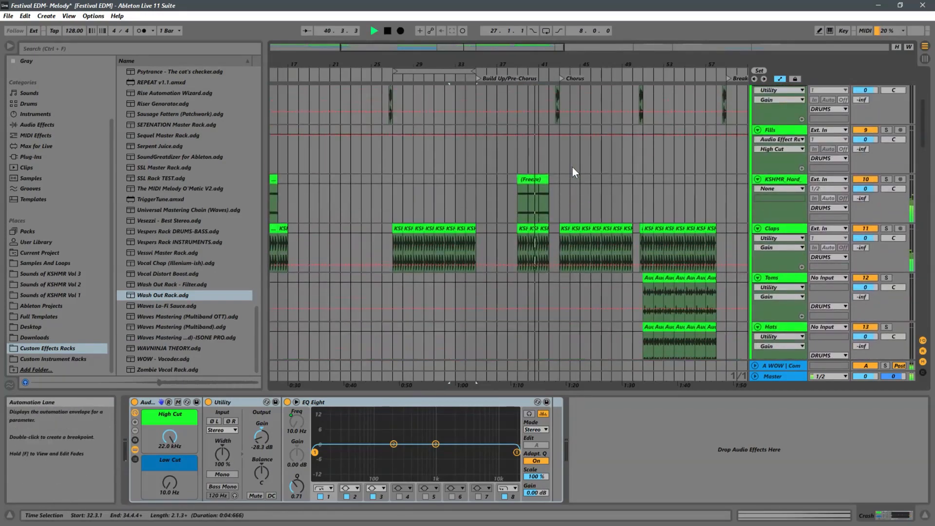
{"action": "scroll", "coordinate": [572, 166], "scroll_direction": "down", "scroll_amount": 9}
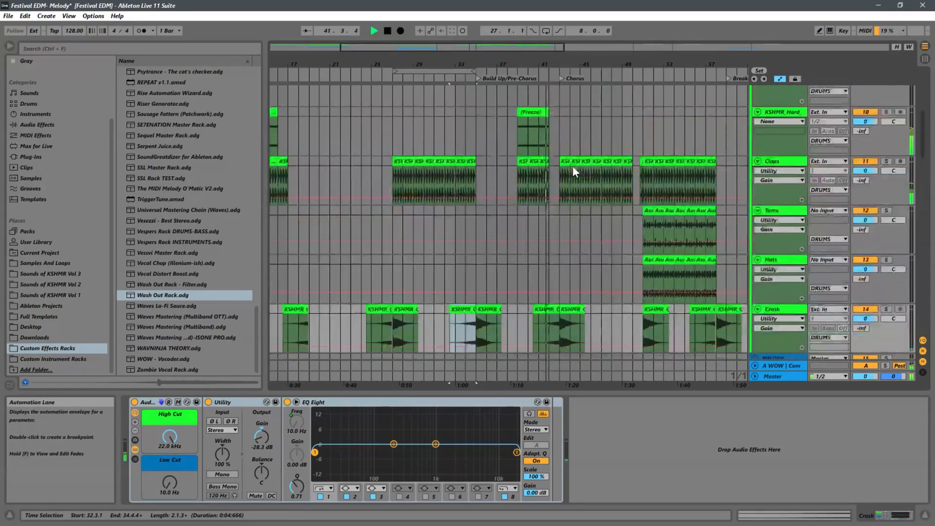
{"action": "left_click_drag", "start_coordinate": [562, 61], "coordinate": [589, 140]}
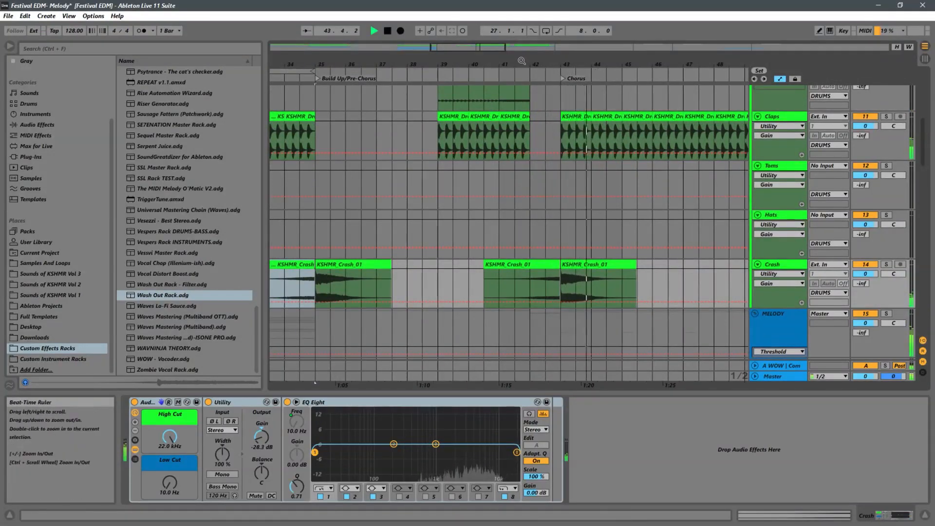
{"action": "left_click_drag", "start_coordinate": [531, 63], "coordinate": [581, 10]}
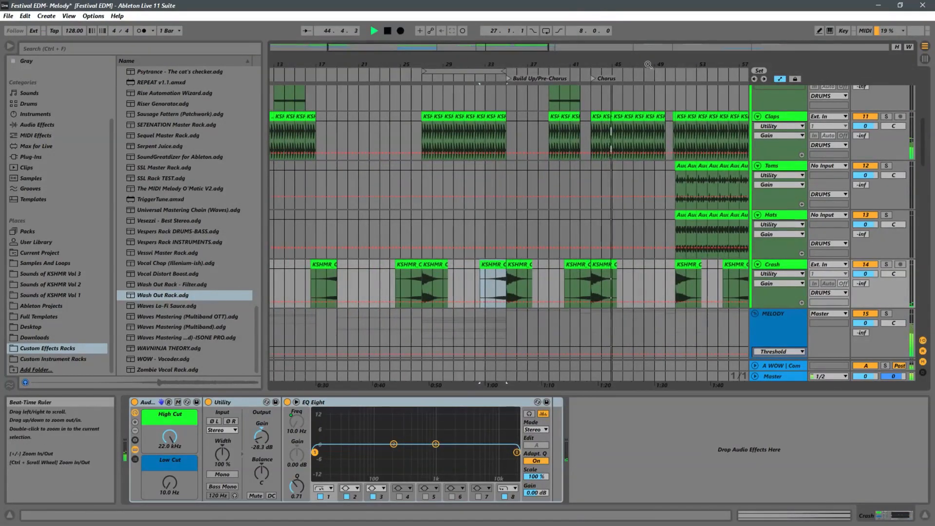
{"action": "left_click_drag", "start_coordinate": [375, 71], "coordinate": [571, 27]}
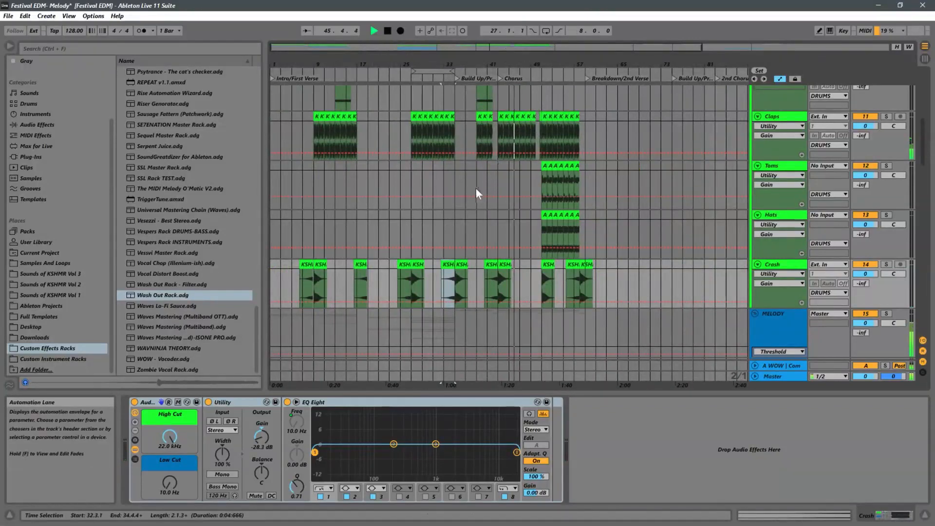
{"action": "scroll", "coordinate": [476, 188], "scroll_direction": "up", "scroll_amount": 8}
{"action": "scroll", "coordinate": [475, 187], "scroll_direction": "up", "scroll_amount": 3}
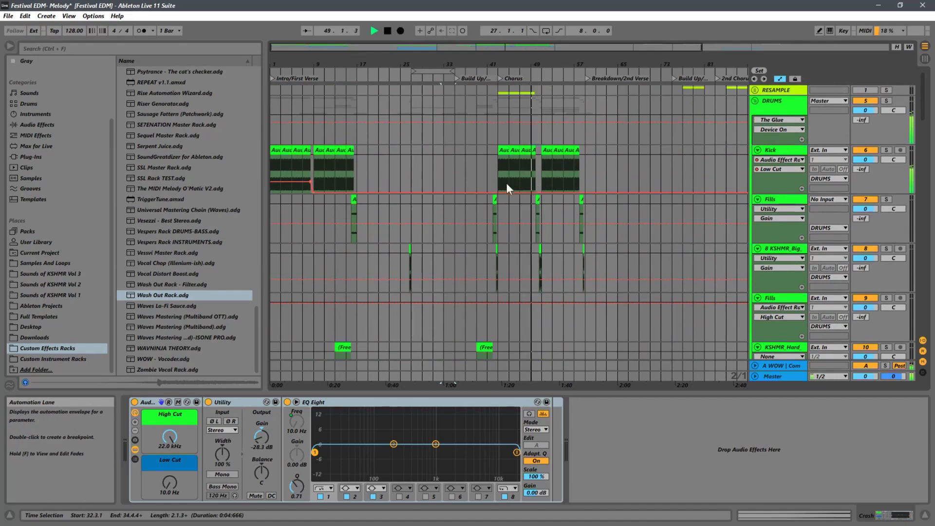
{"action": "scroll", "coordinate": [477, 195], "scroll_direction": "down", "scroll_amount": 5}
{"action": "scroll", "coordinate": [442, 199], "scroll_direction": "down", "scroll_amount": 5}
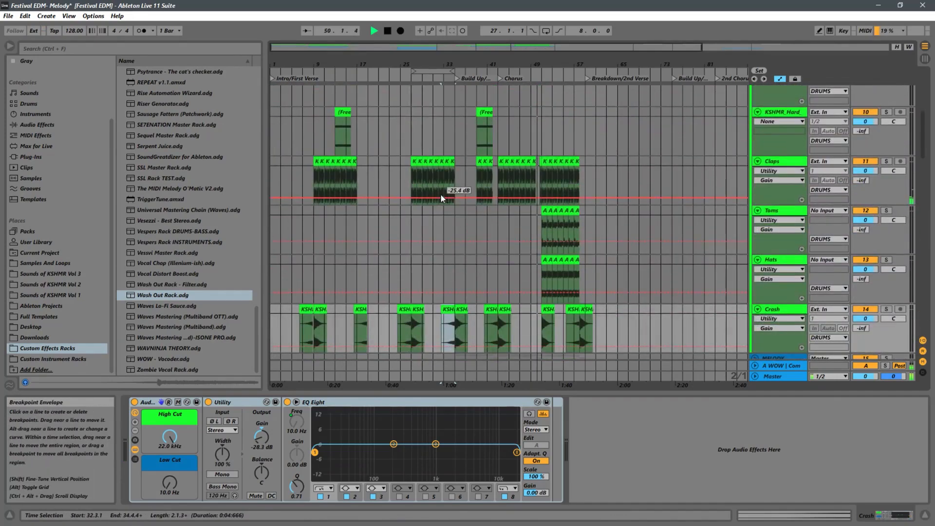
{"action": "scroll", "coordinate": [440, 194], "scroll_direction": "down", "scroll_amount": 8}
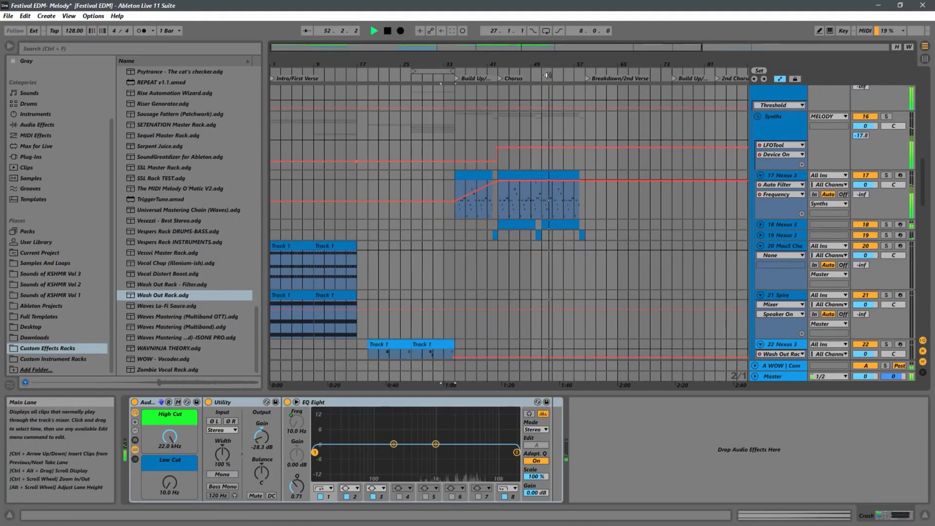
Shorten the first Chorus clip on the 17 Nexus 3 track to end at 50.1.1.
{"action": "left_click_drag", "start_coordinate": [545, 65], "coordinate": [595, 144]}
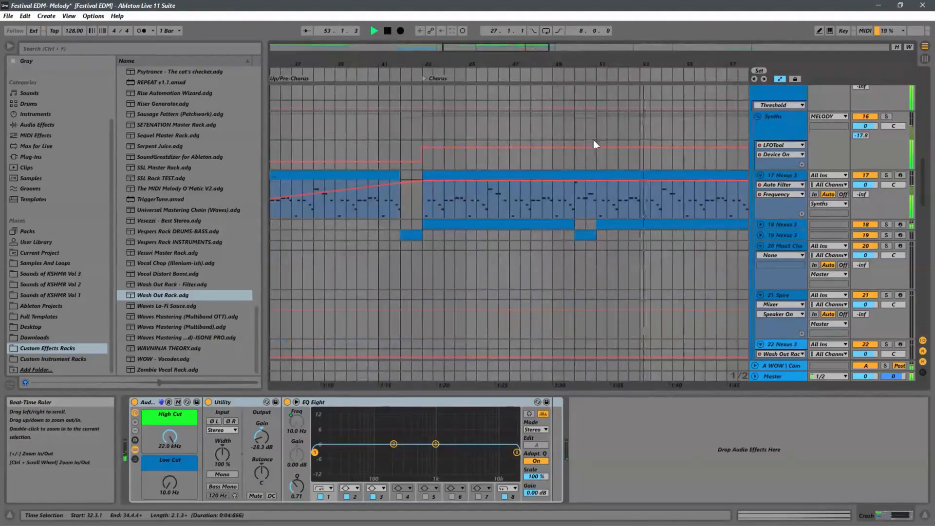
{"action": "left_click", "coordinate": [593, 173]}
{"action": "key", "text": "space"}
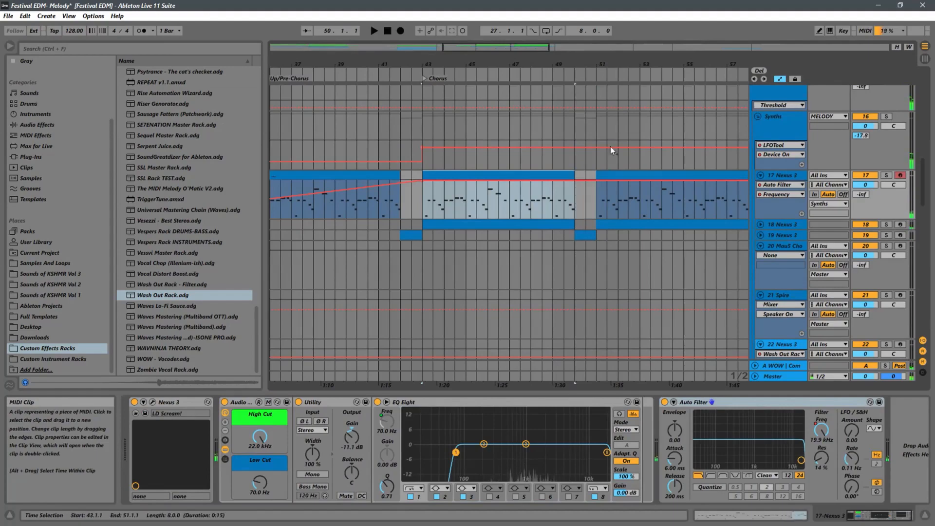
Play the mid-Chorus transition from 49.1.1 and review the arrangement through to the Breakdown/2nd Verse.
{"action": "left_click_drag", "start_coordinate": [600, 60], "coordinate": [502, 35]}
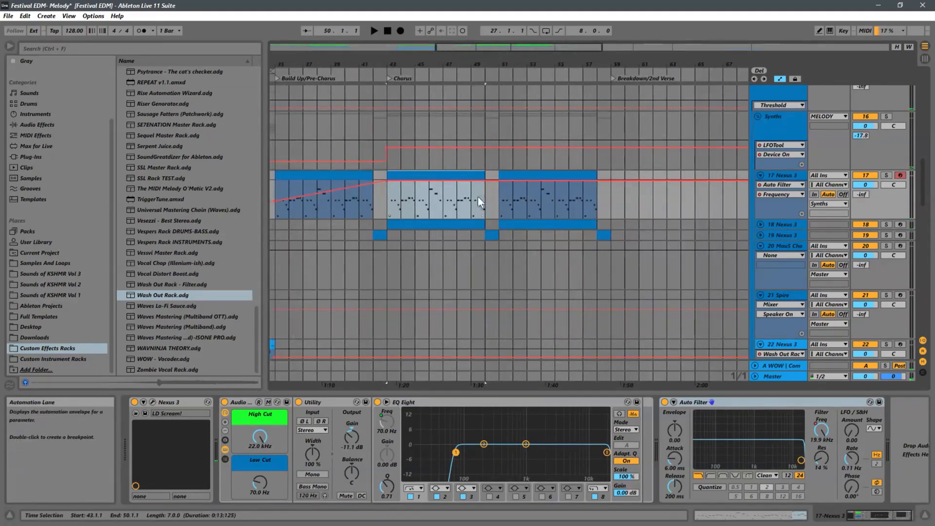
{"action": "left_click", "coordinate": [477, 197]}
{"action": "key", "text": "space"}
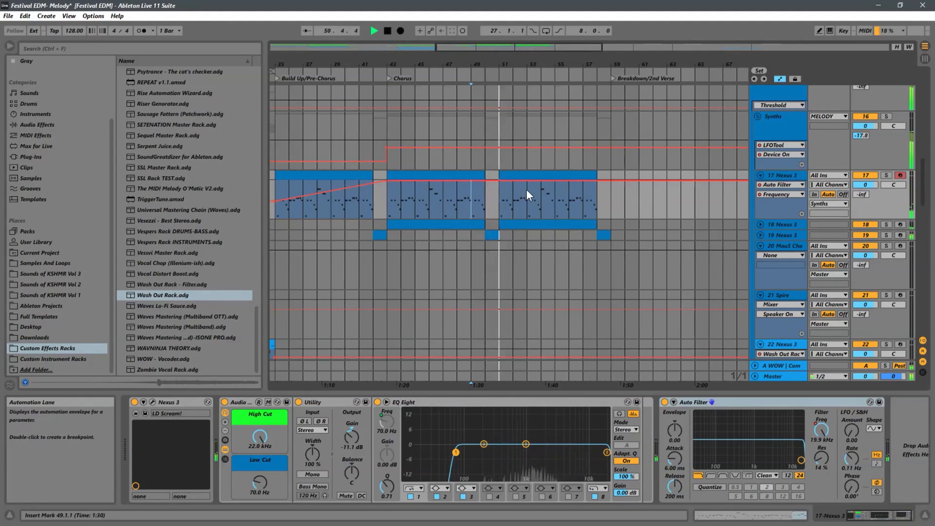
{"action": "left_click_drag", "start_coordinate": [475, 62], "coordinate": [506, 4]}
{"action": "left_click_drag", "start_coordinate": [375, 57], "coordinate": [442, 54]}
{"action": "scroll", "coordinate": [463, 187], "scroll_direction": "down", "scroll_amount": 5}
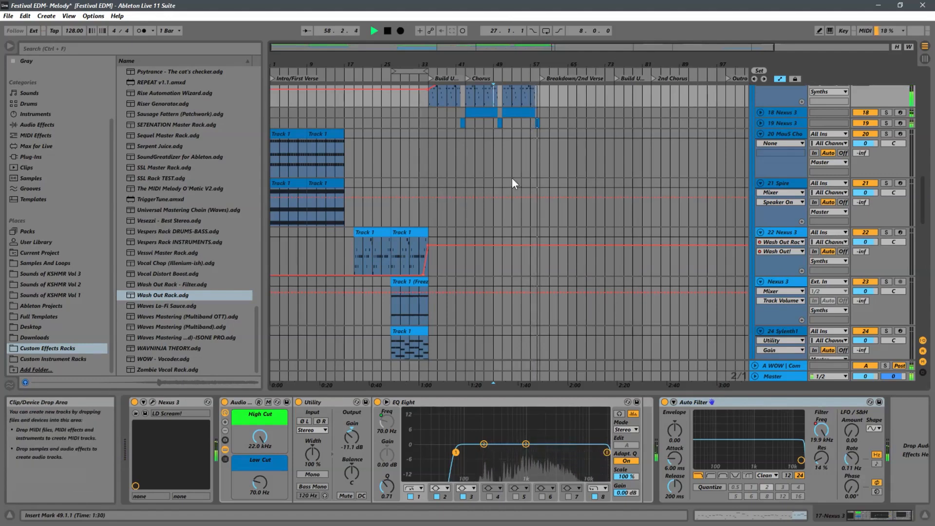
{"action": "scroll", "coordinate": [439, 197], "scroll_direction": "up", "scroll_amount": 10}
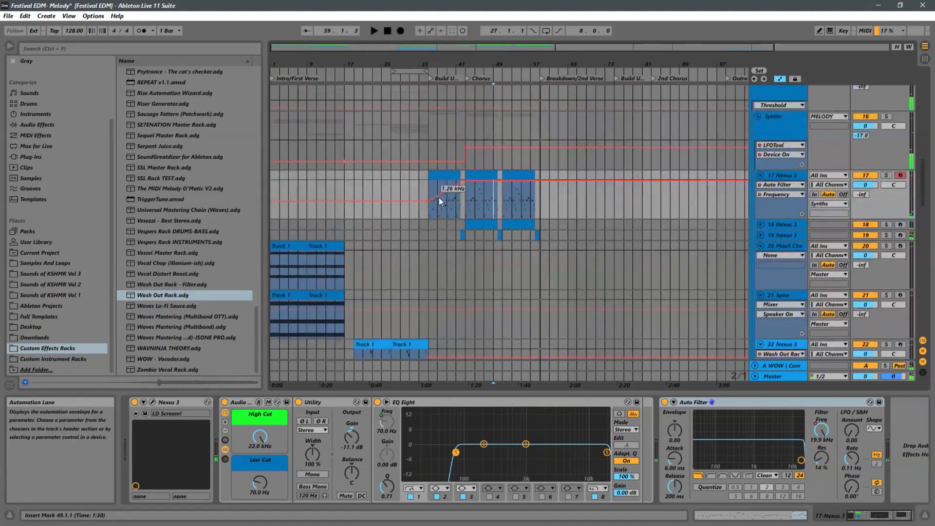